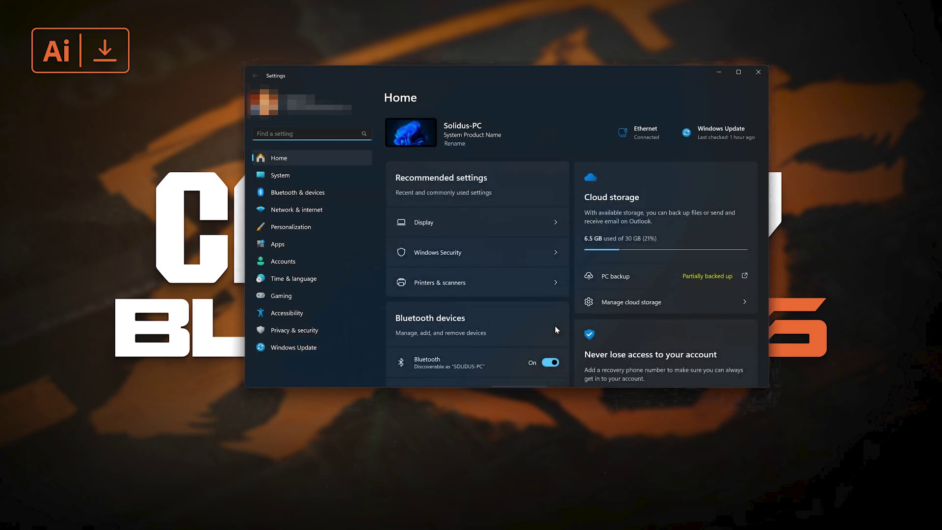
Go to Apps > Installed apps and scroll to the Call of Duty entry (159 GB).
left_click(281, 248)
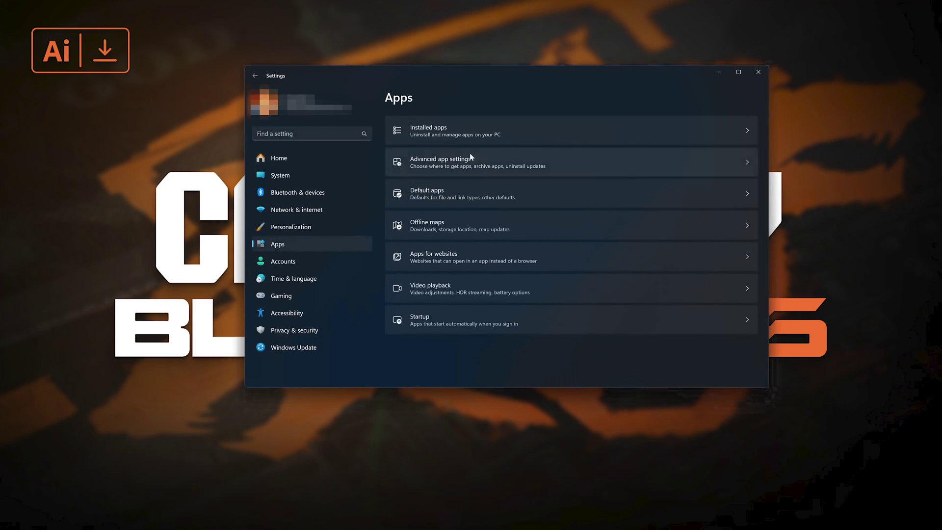
left_click(491, 133)
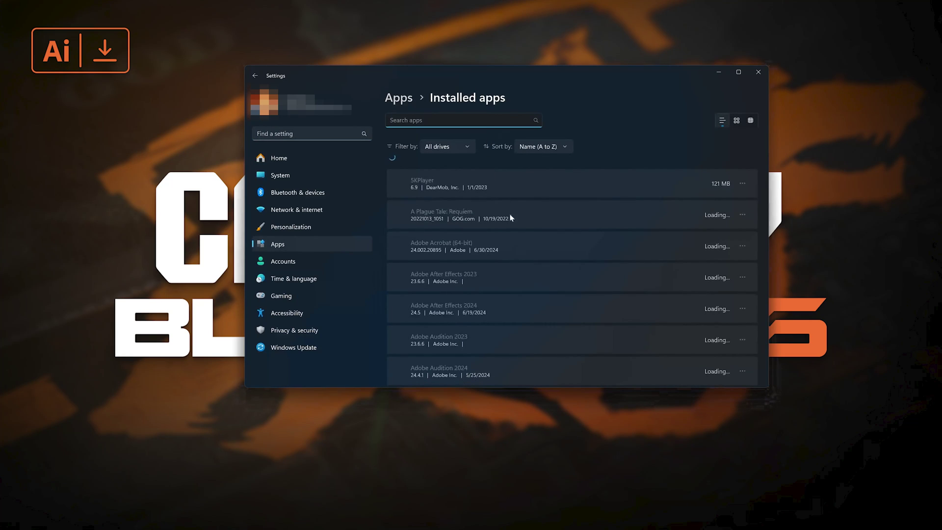
scroll(537, 260, "down", 5)
scroll(537, 262, "down", 6)
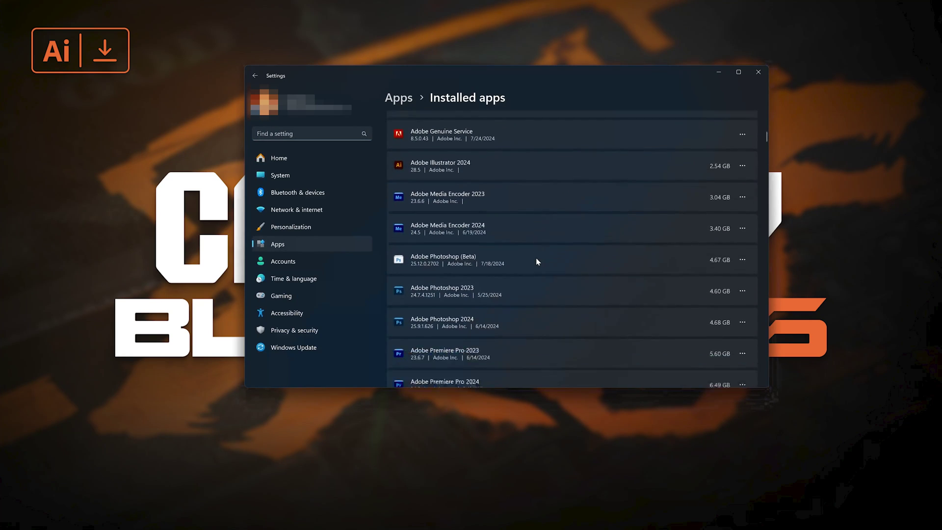
scroll(536, 262, "down", 10)
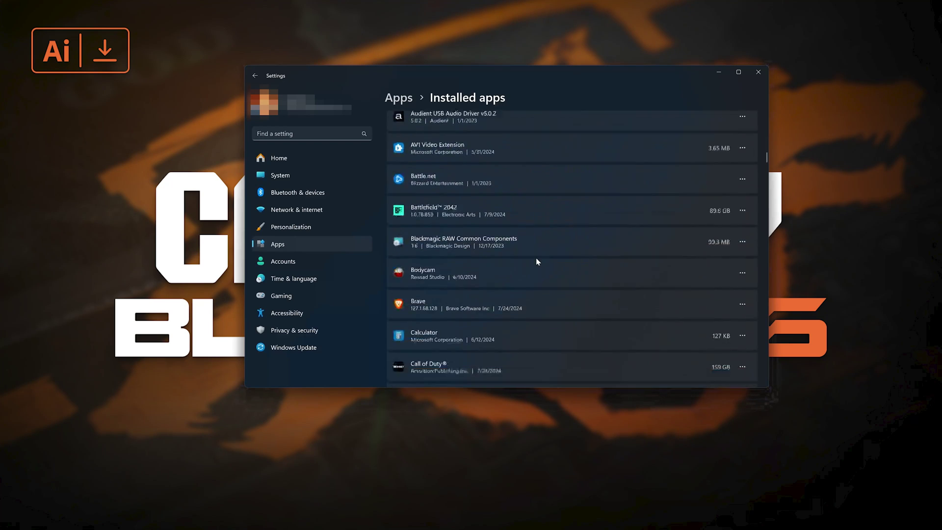
scroll(537, 262, "up", 5)
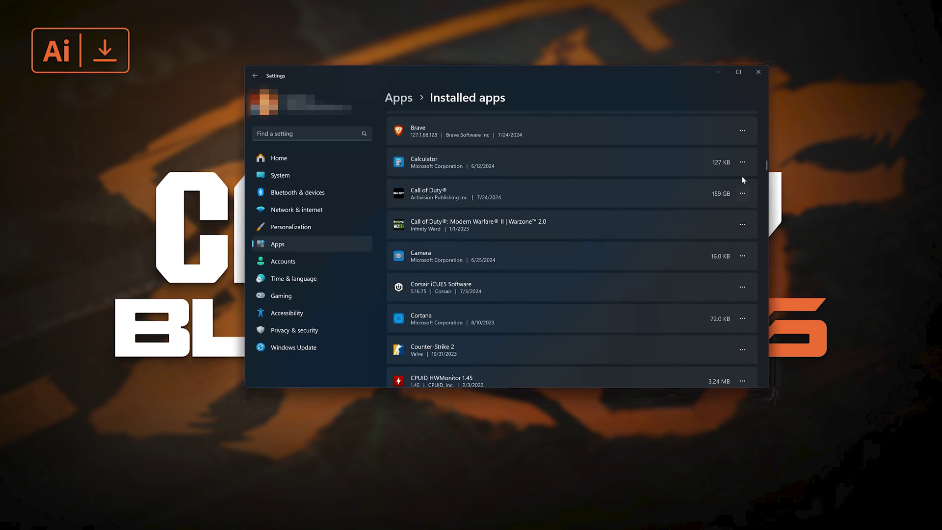
Repair Call of Duty from its advanced options, then reset it and confirm deleting its data.
left_click(746, 194)
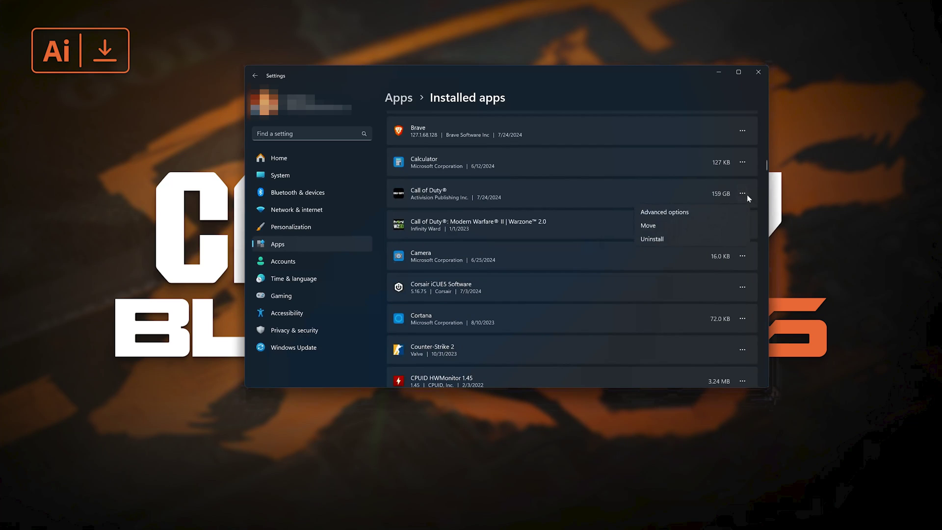
left_click(682, 213)
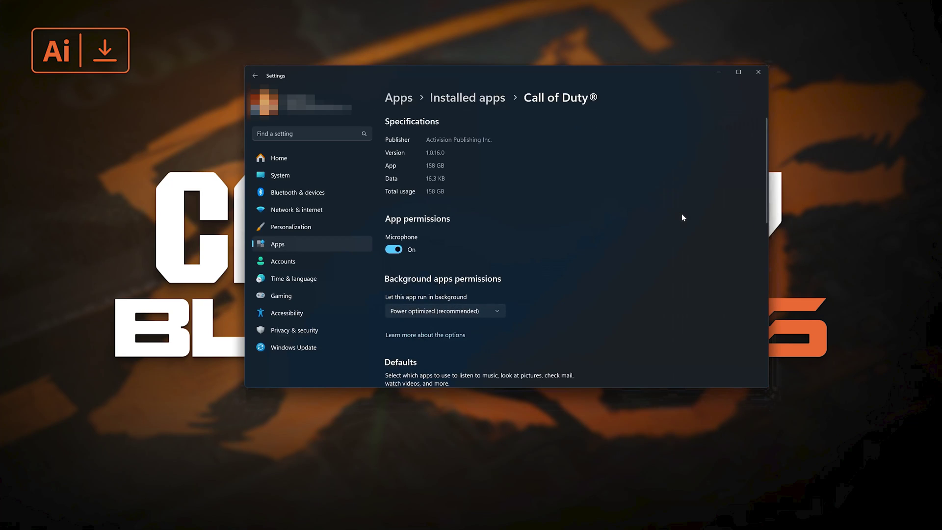
scroll(682, 218, "down", 8)
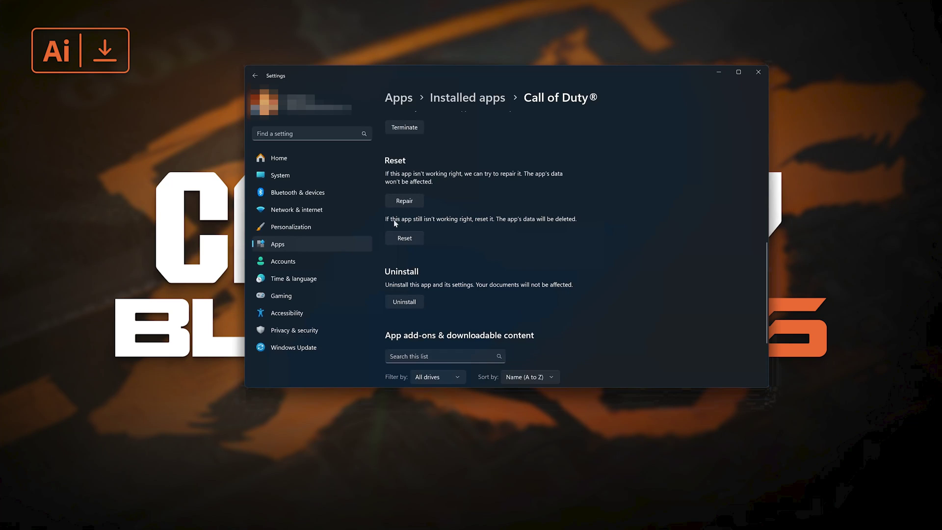
left_click(403, 206)
left_click(404, 239)
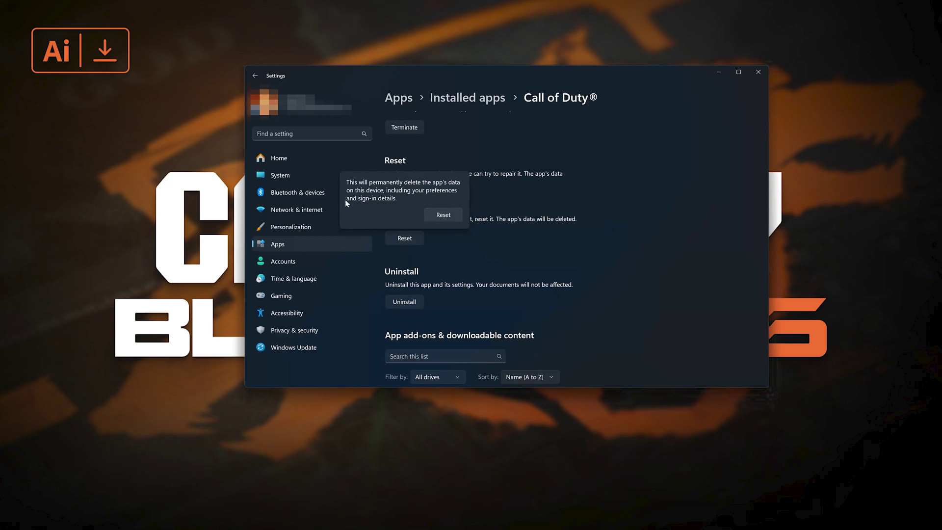
left_click(441, 218)
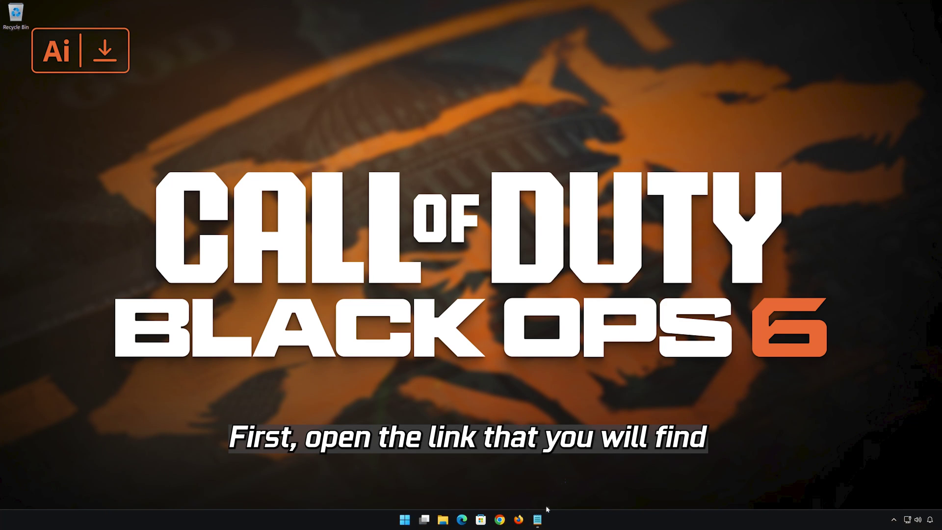
Copy the Xbox support link from Notepad and launch a new Firefox window.
left_click(538, 519)
right_click(422, 99)
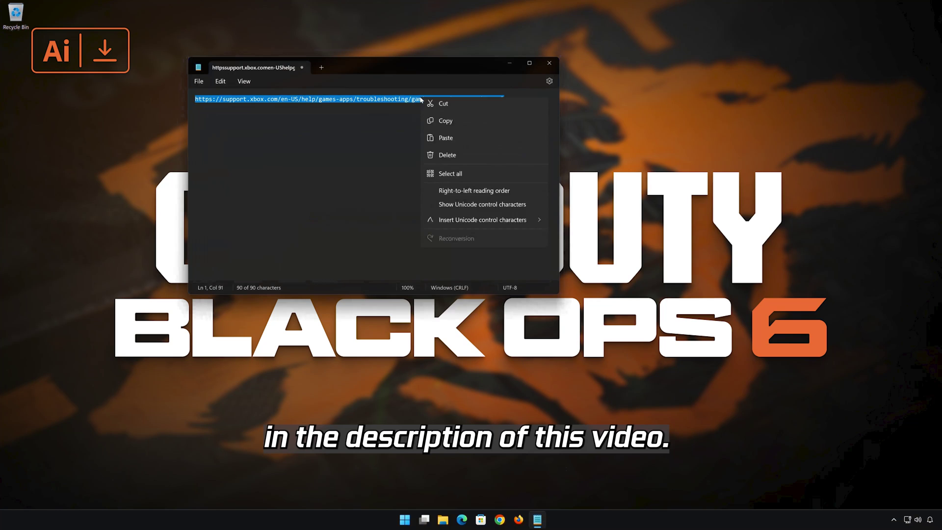
left_click(446, 142)
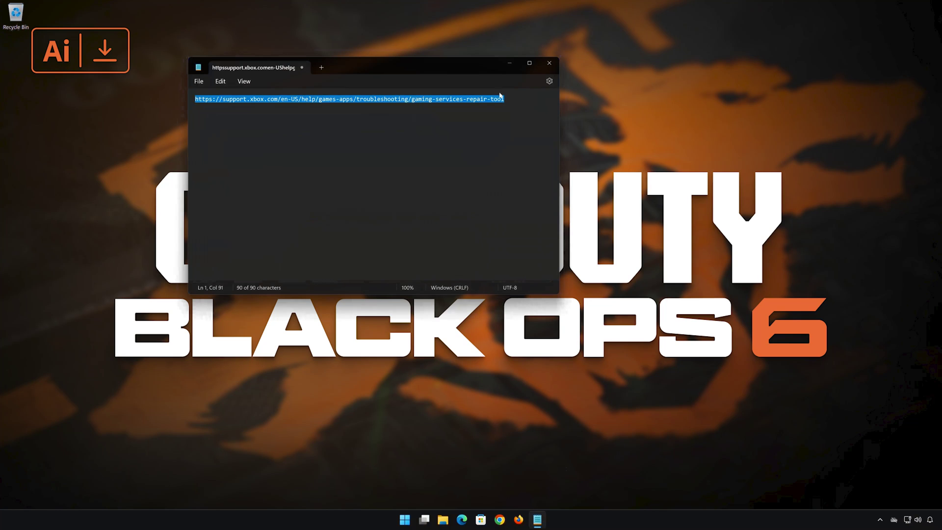
left_click(510, 62)
left_click(519, 519)
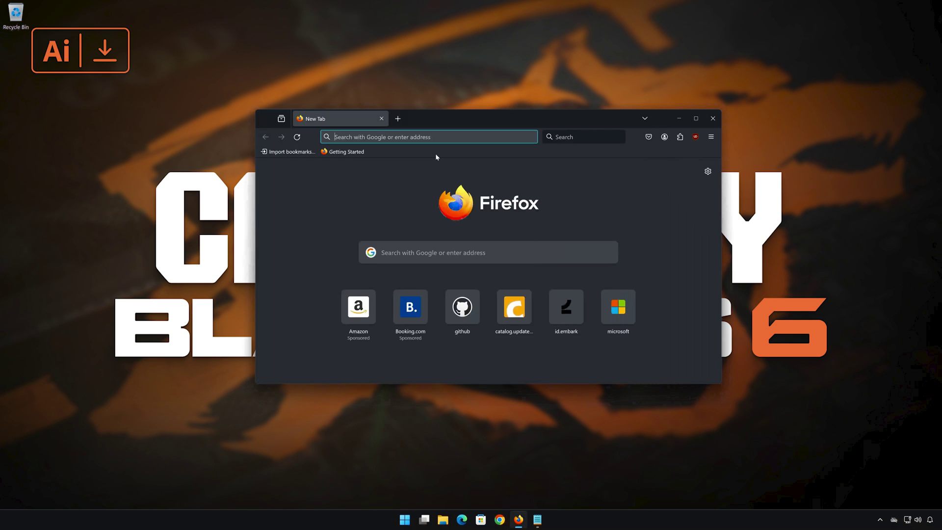
Paste the copied link into the address bar and load the Xbox Support page.
right_click(439, 136)
left_click(461, 199)
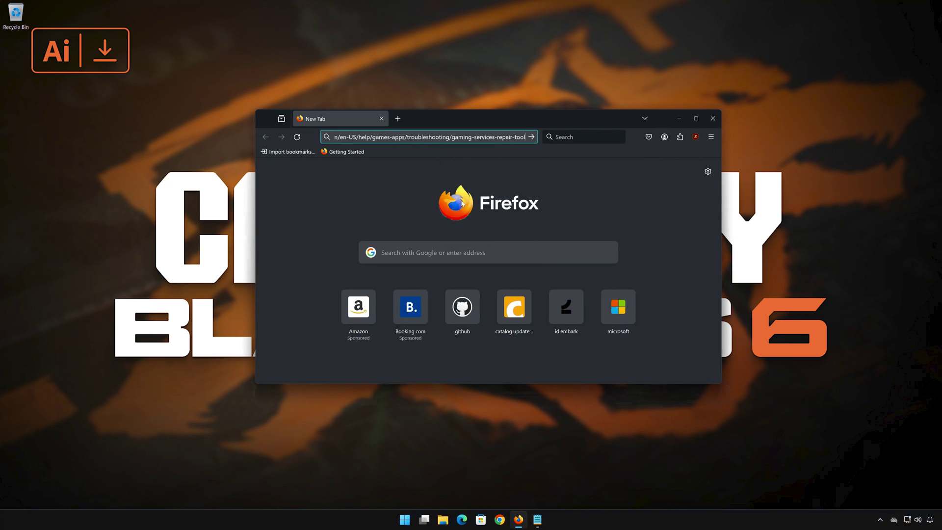
key("Return")
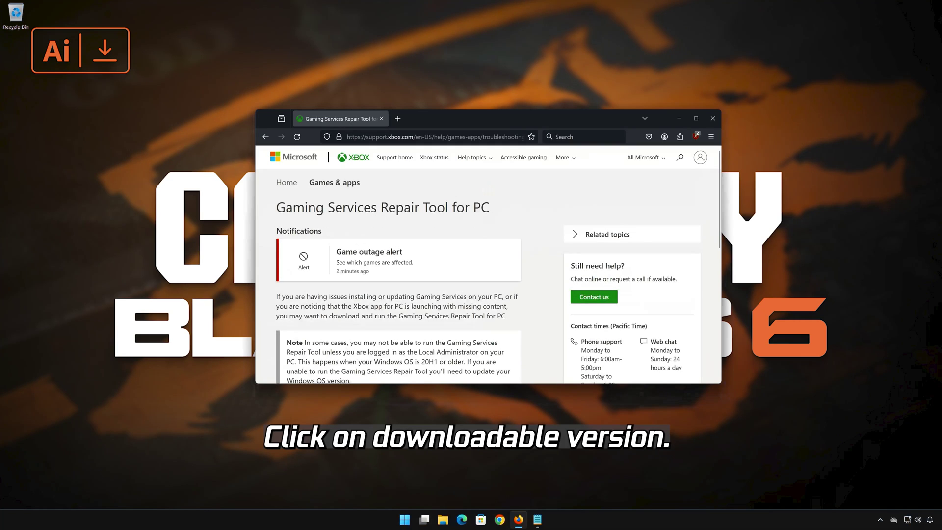
scroll(455, 254, "down", 4)
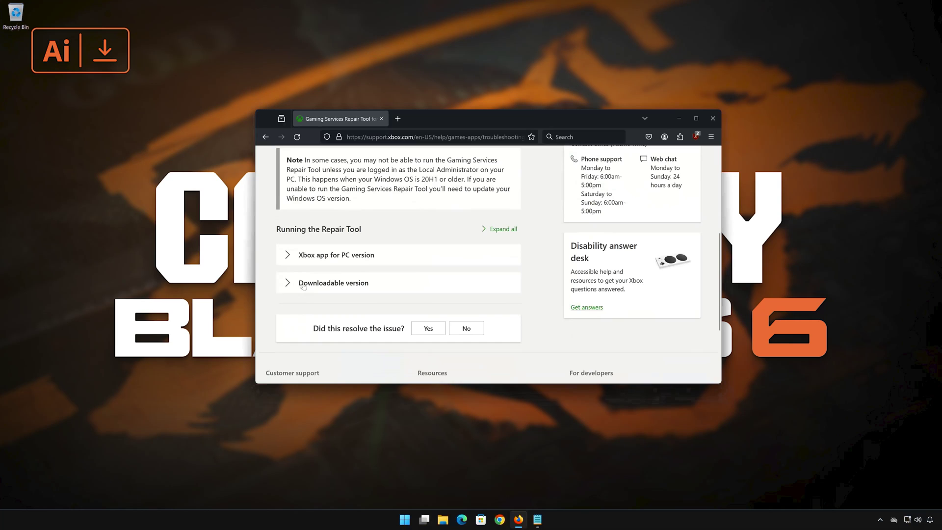
Download GamingRepairTool.exe from the Downloadable version section, then close Firefox.
left_click(288, 284)
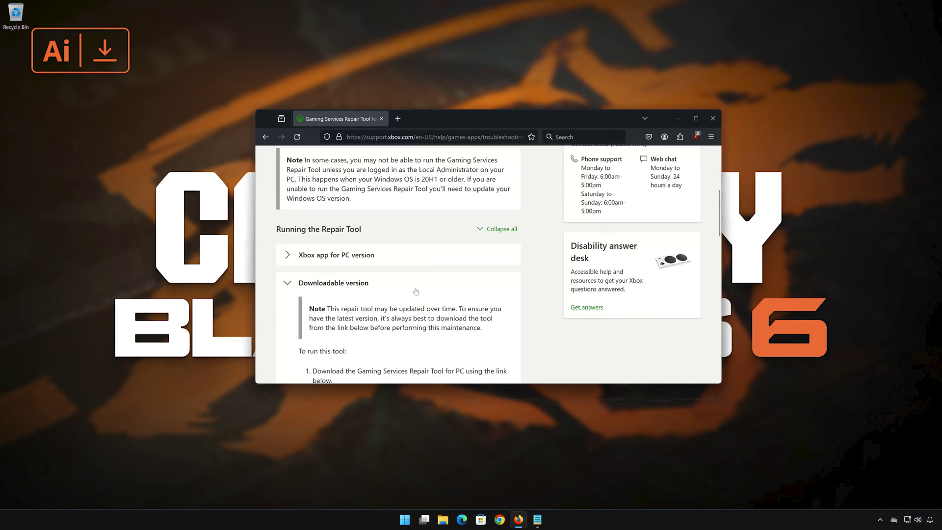
scroll(417, 293, "down", 4)
scroll(418, 292, "down", 5)
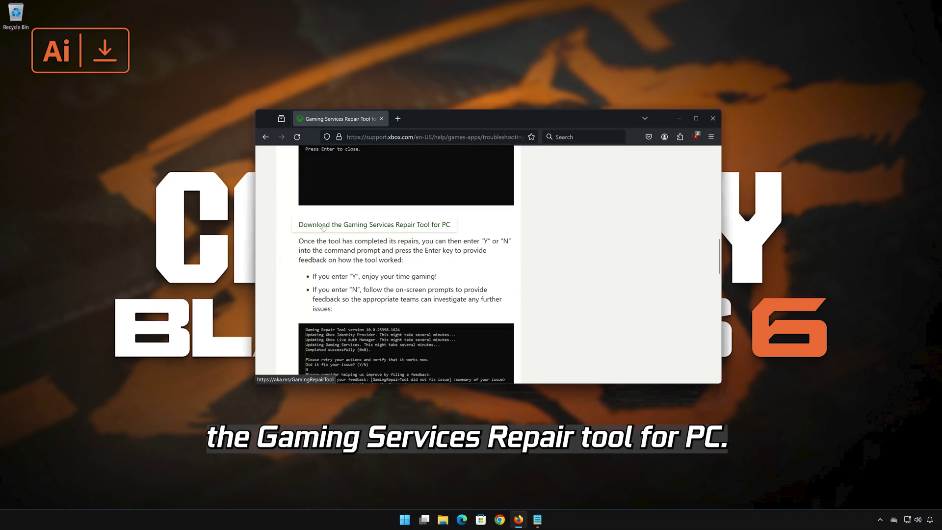
left_click(390, 226)
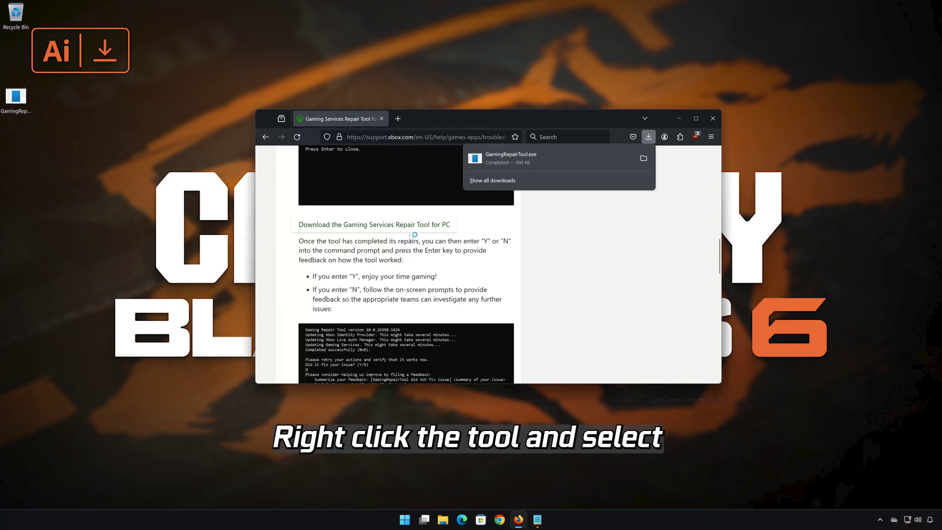
key("Escape")
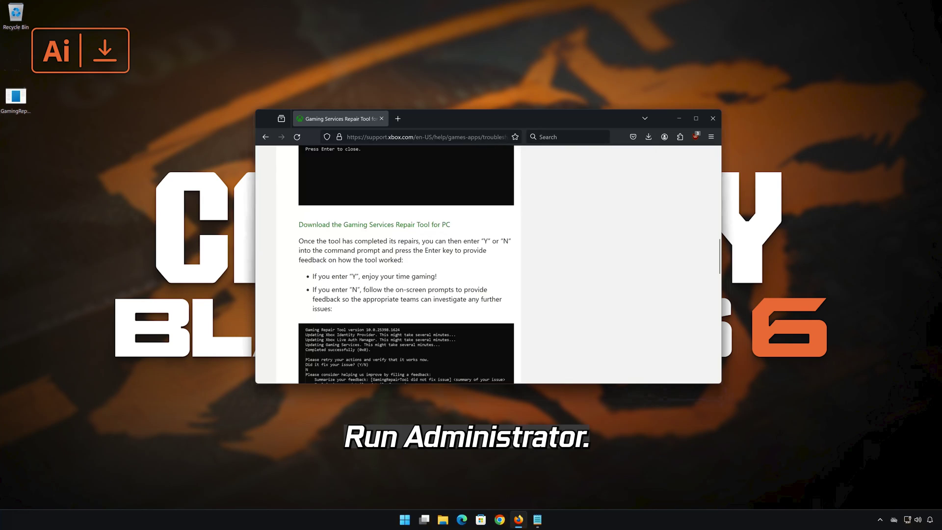
left_click(708, 124)
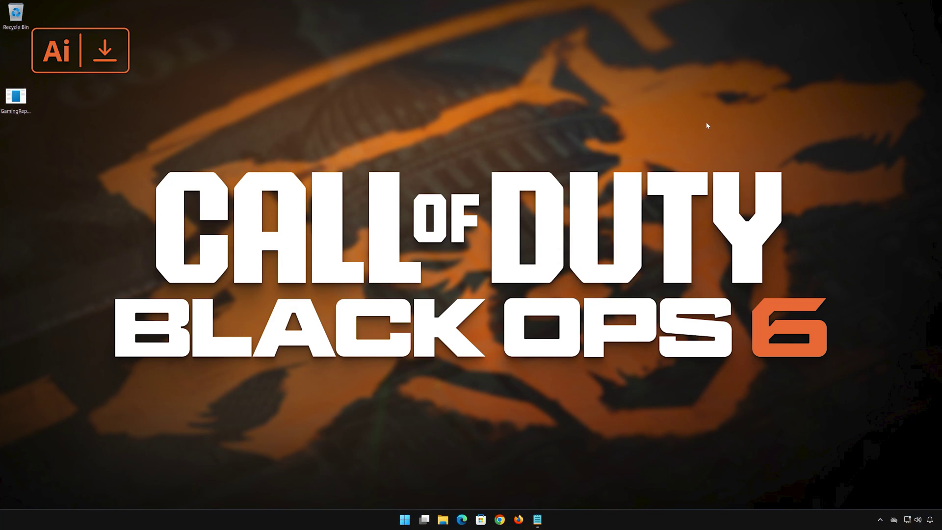
Run GamingRepairTool as administrator, approve both UAC prompts, and answer 'y' to confirm the fix.
right_click(16, 107)
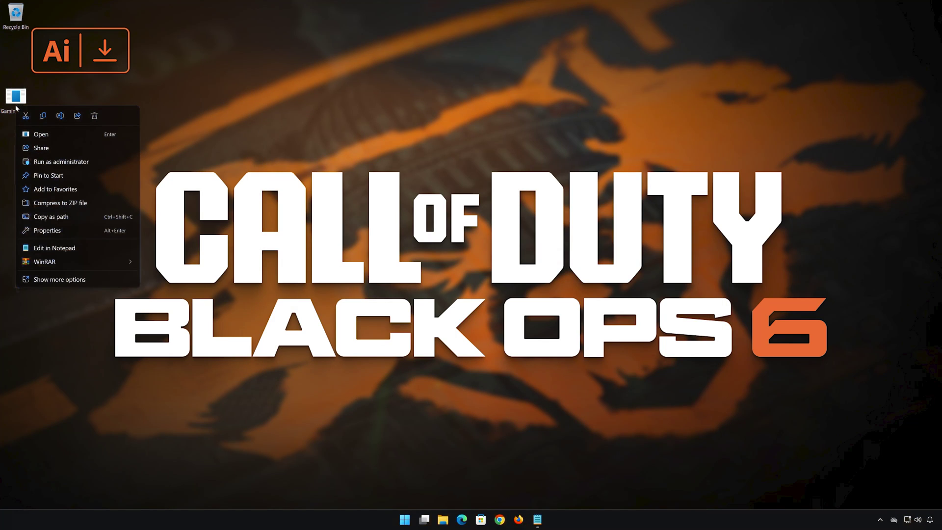
left_click(64, 163)
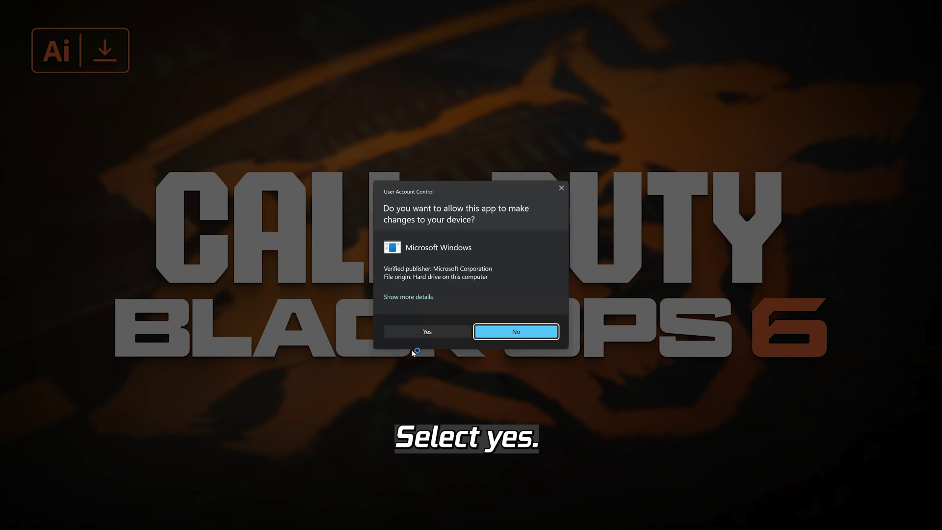
left_click(428, 332)
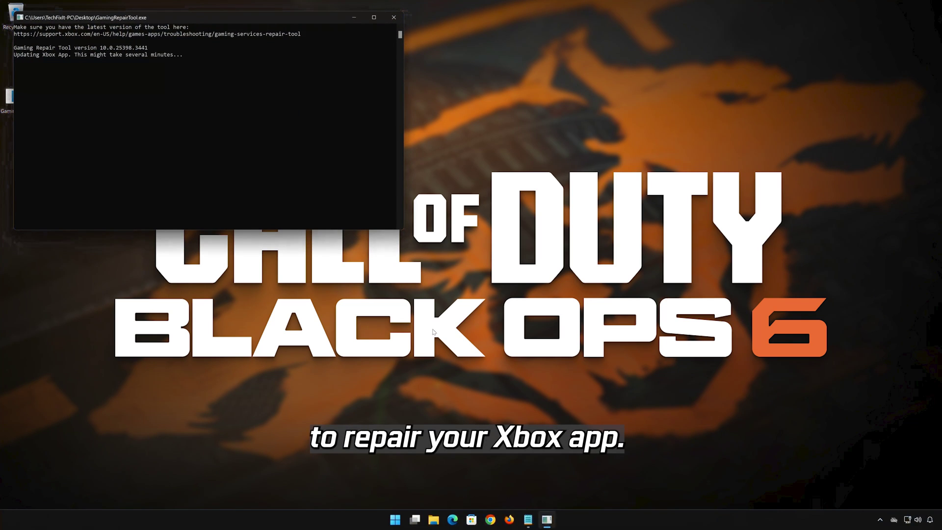
left_click_drag(256, 17, 513, 132)
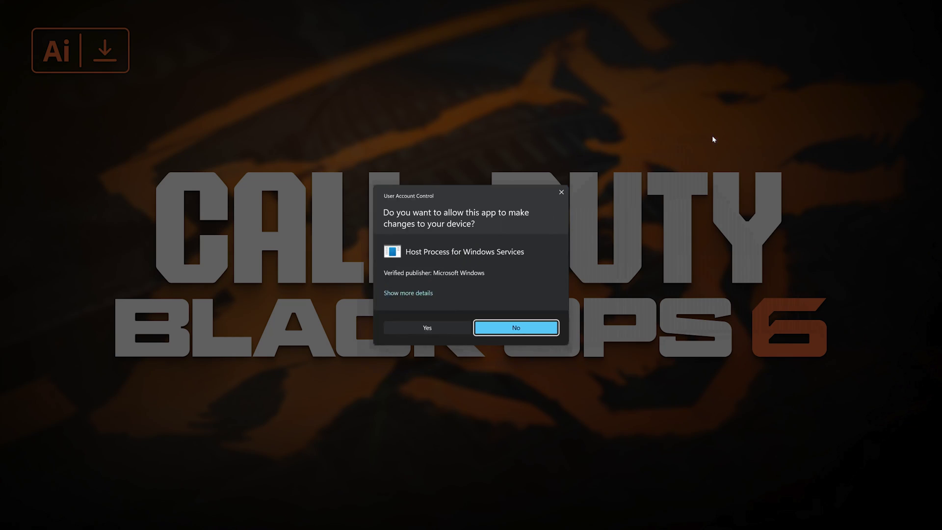
left_click(432, 329)
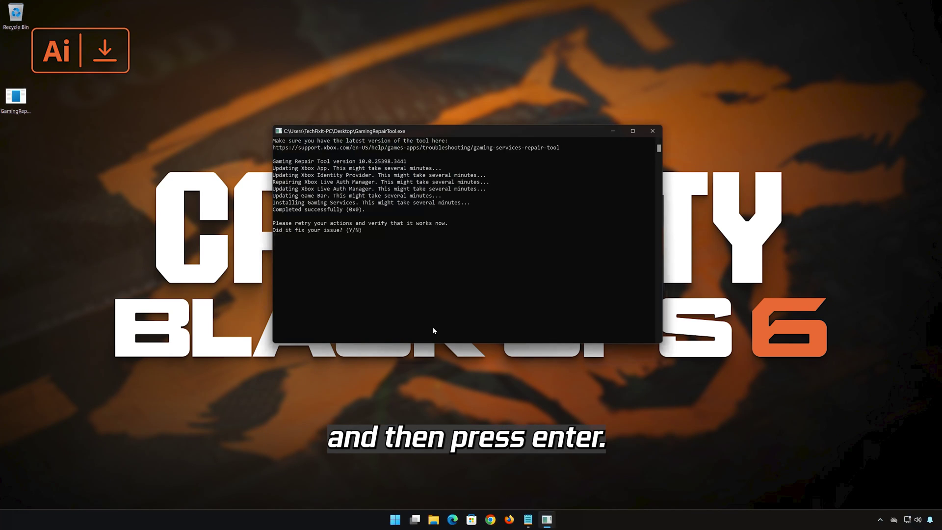
type("y")
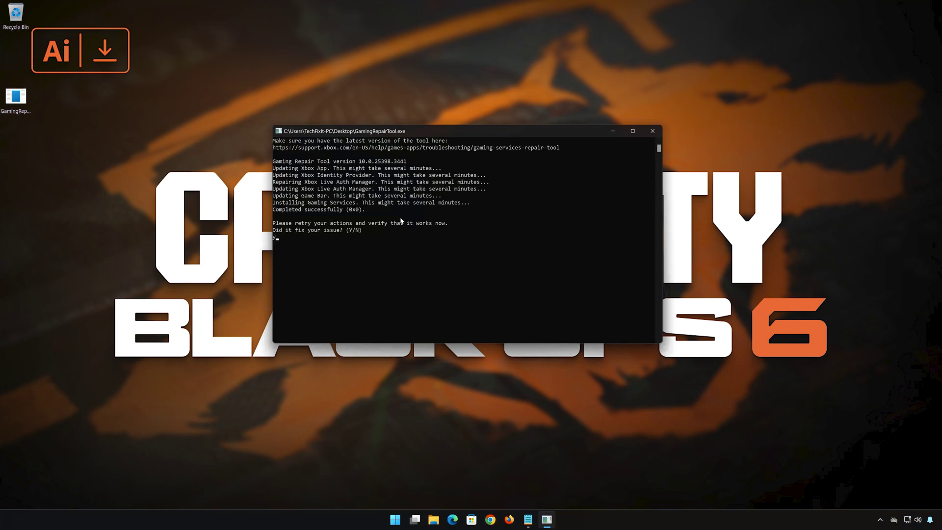
key("Return")
key("Return")
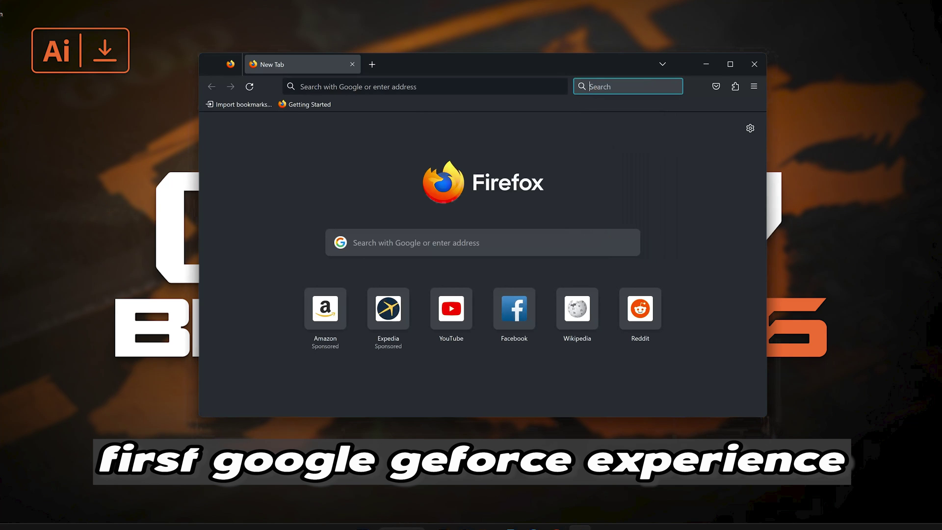
Search Google for 'geforce experience' and open the nvidia.com GeForce Experience result.
type("ge")
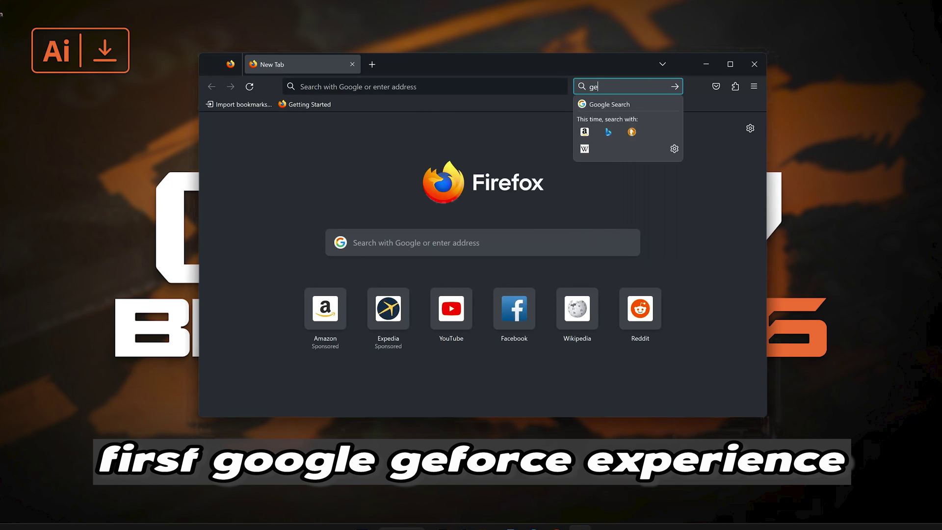
type("force exp")
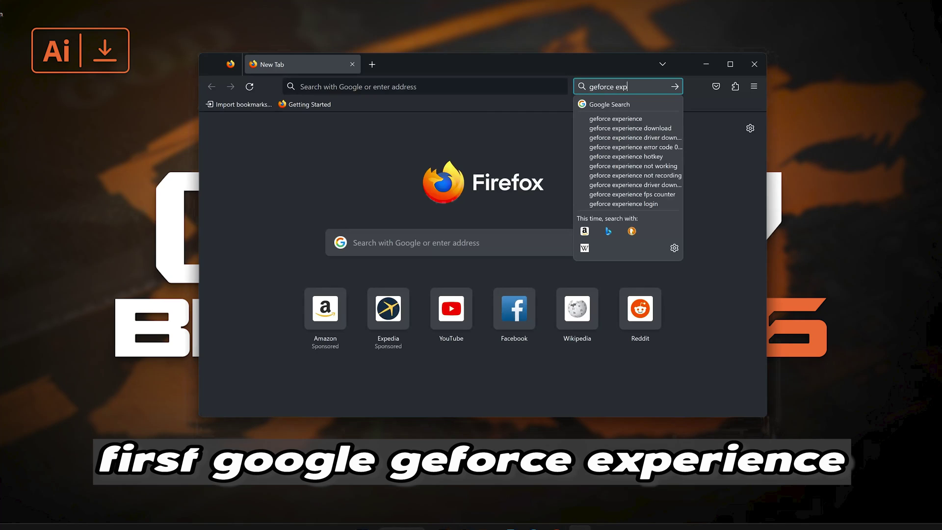
type("erience")
key("Return")
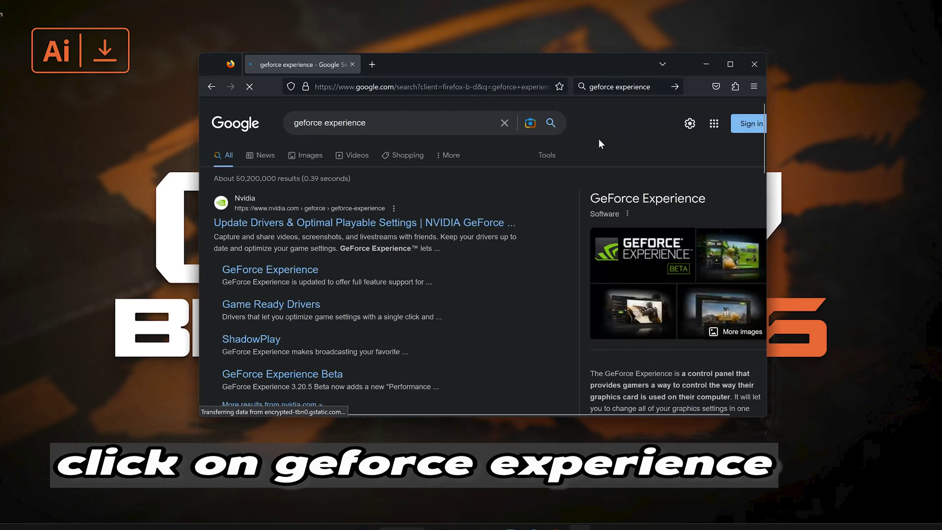
scroll(599, 140, "down", 2)
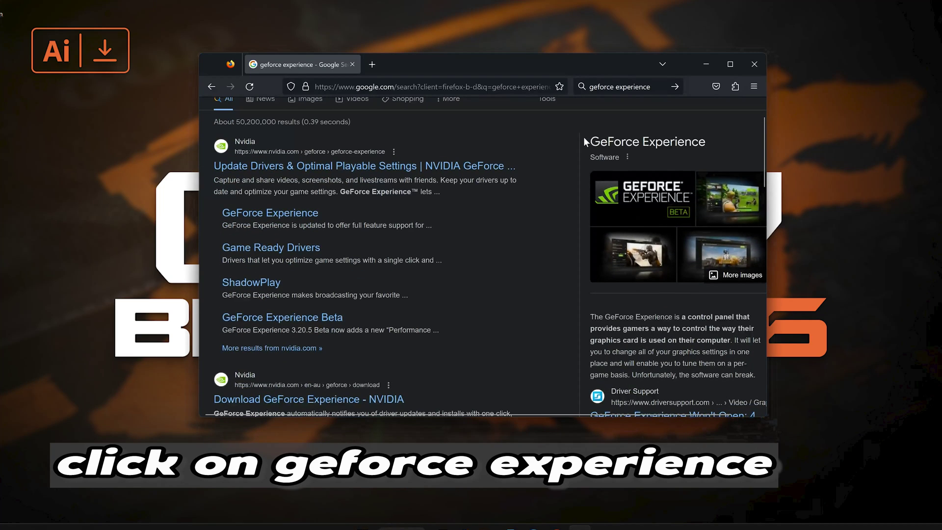
left_click(352, 170)
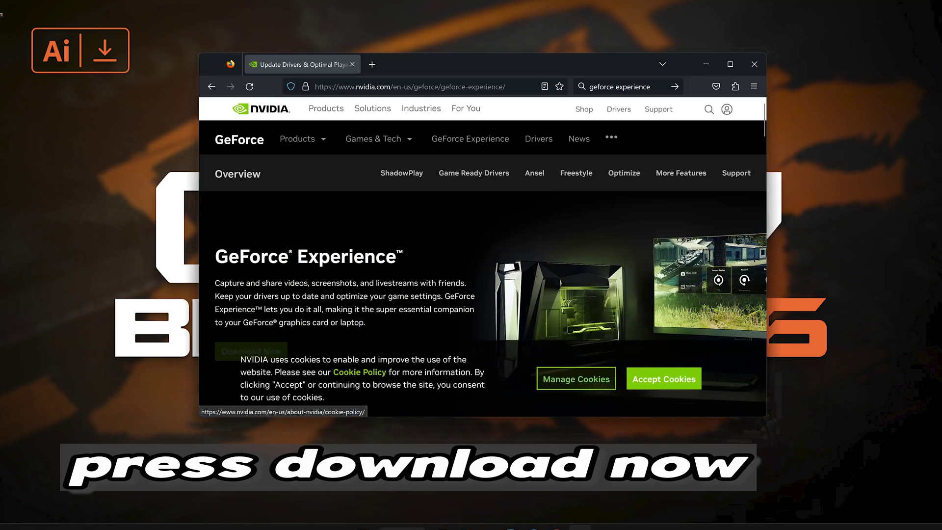
Accept cookies, download GeForce_Experience_v3.27.0.112.exe, and close Firefox.
left_click(643, 379)
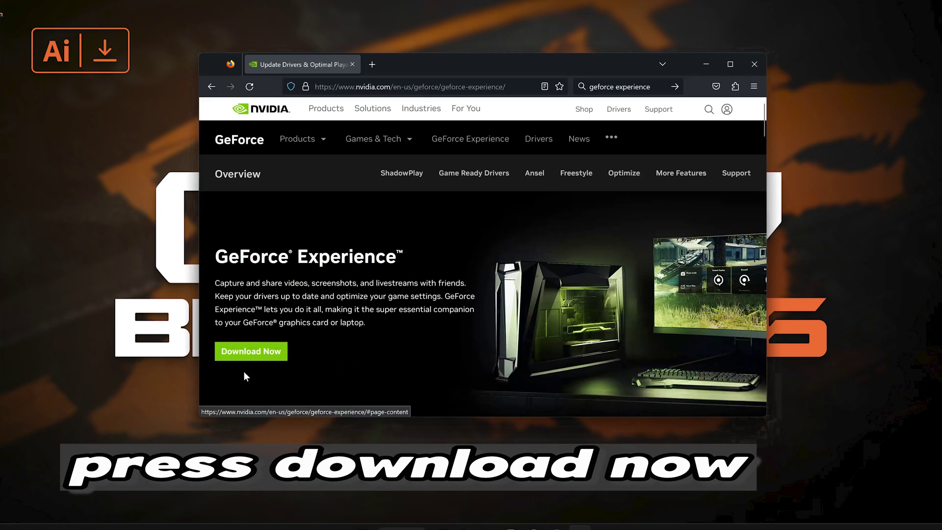
left_click(264, 353)
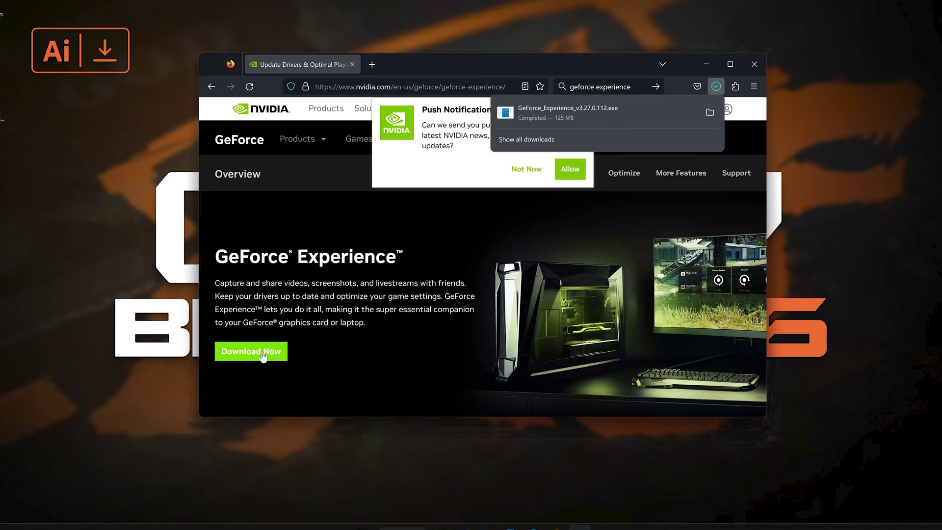
left_click(753, 65)
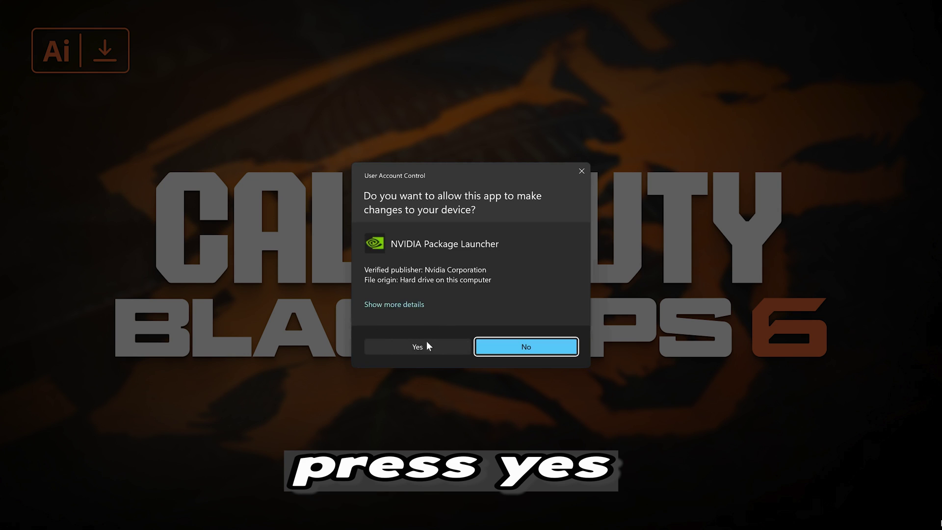
Allow the NVIDIA Package Launcher to make changes on the User Account Control prompt.
left_click(425, 344)
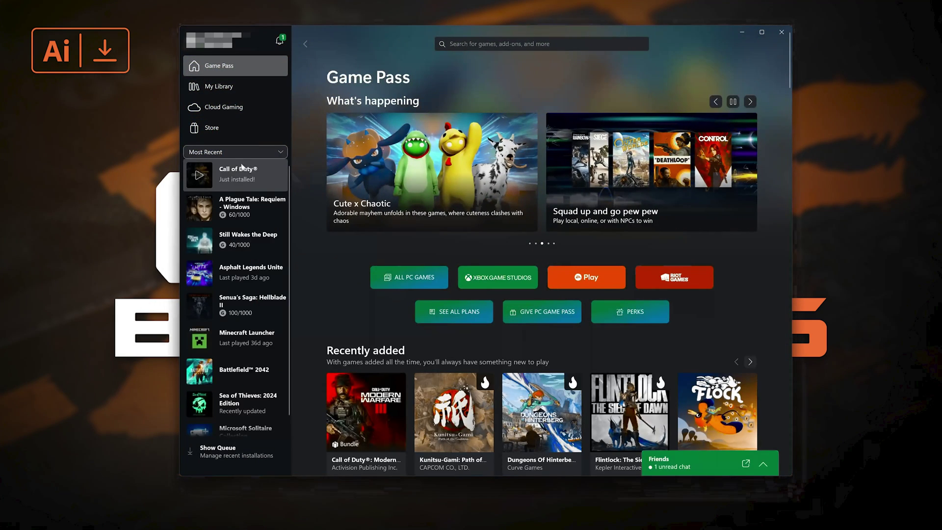
Run Verify and Repair on Call of Duty from its Manage > Files page and confirm.
left_click(248, 179)
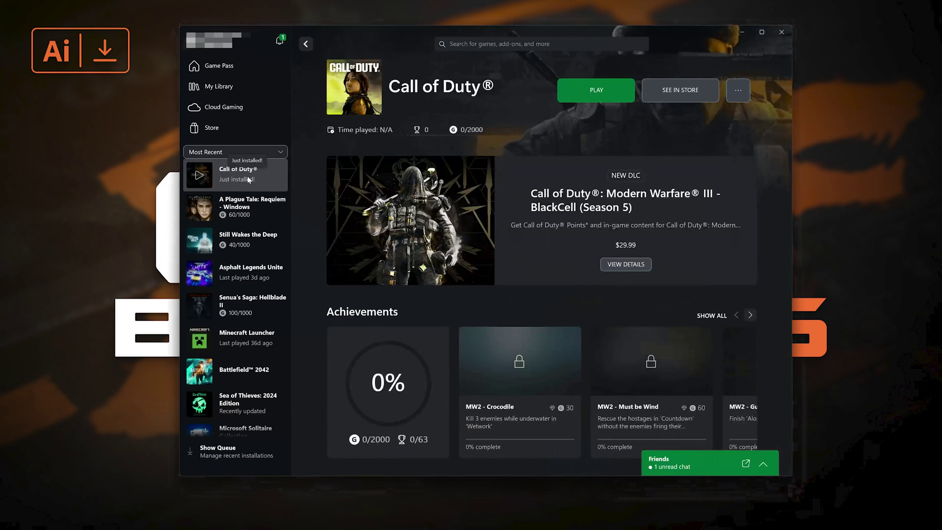
left_click(744, 95)
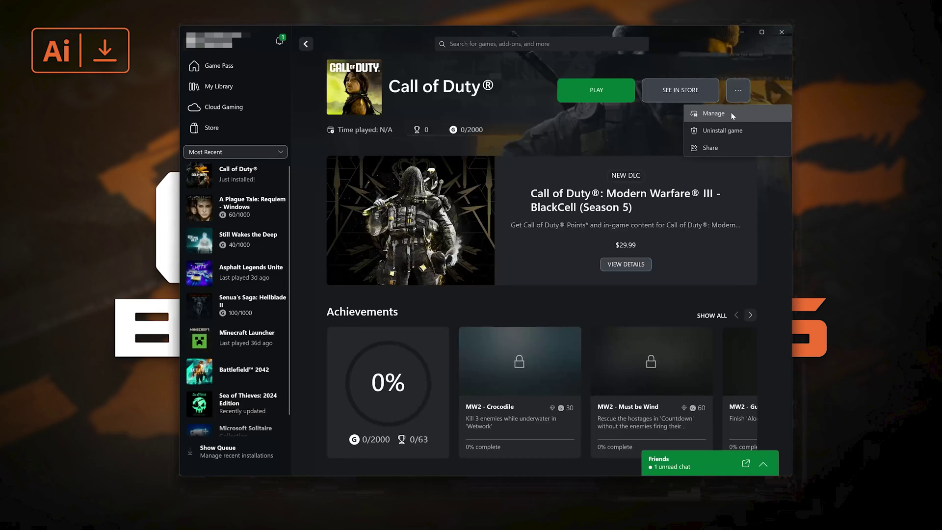
left_click(731, 112)
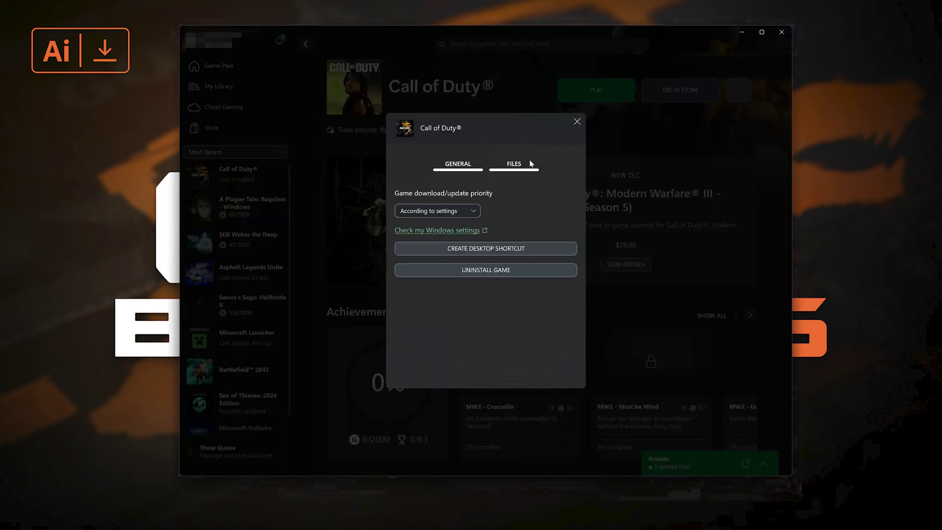
left_click(513, 164)
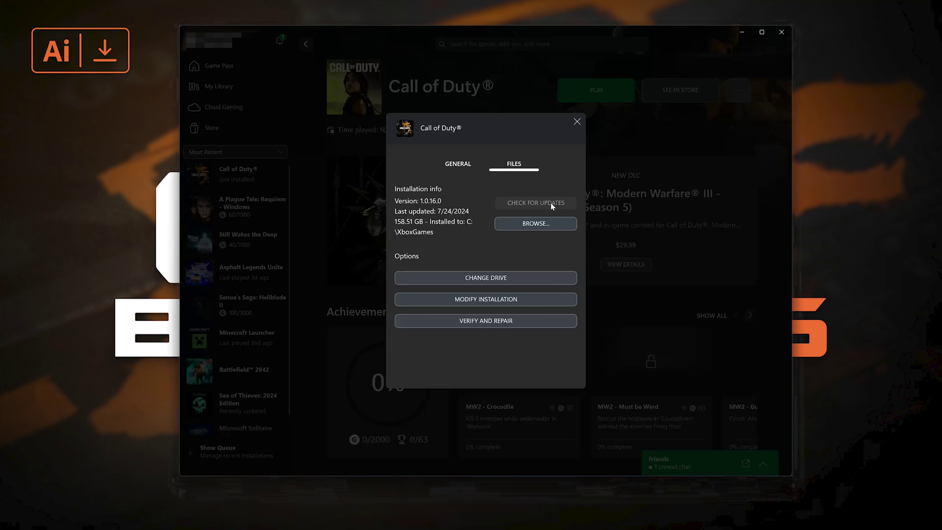
left_click(487, 322)
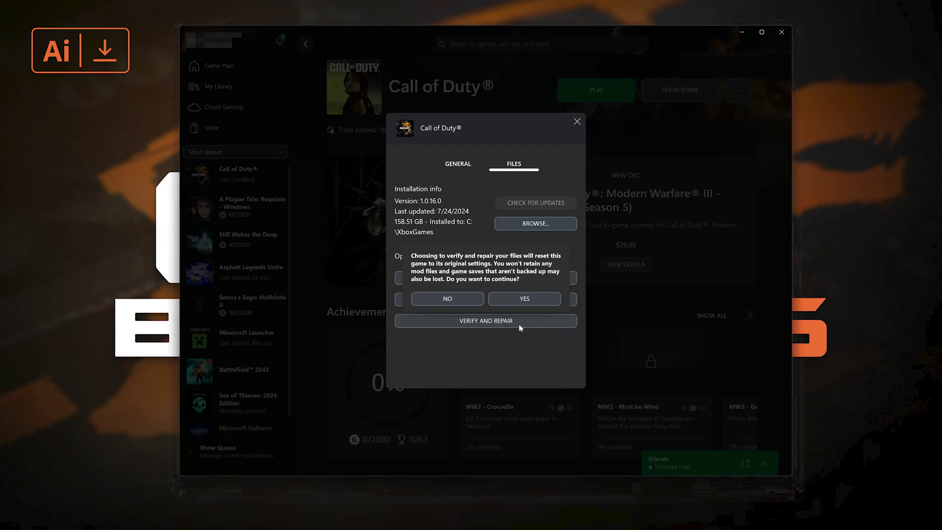
left_click(538, 296)
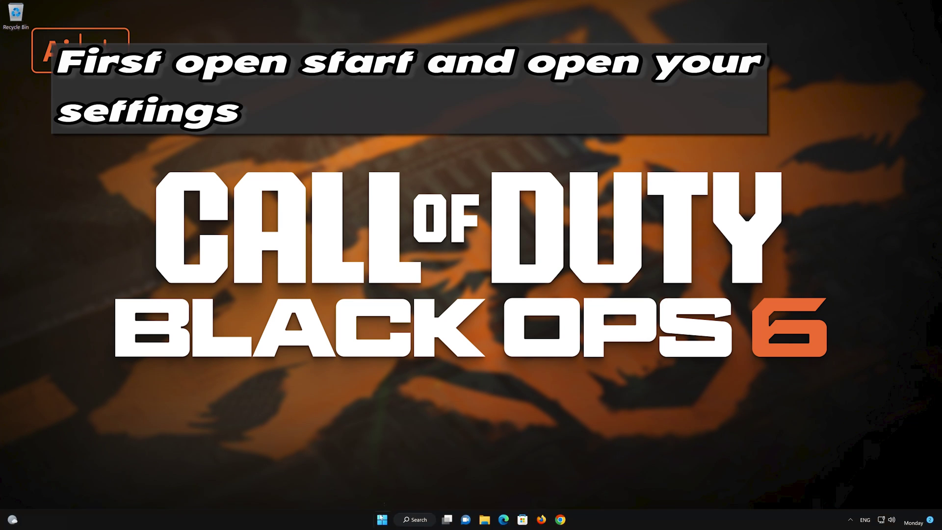
Open Settings, go to Installed apps, and open Microsoft Store's Advanced options page.
left_click(381, 518)
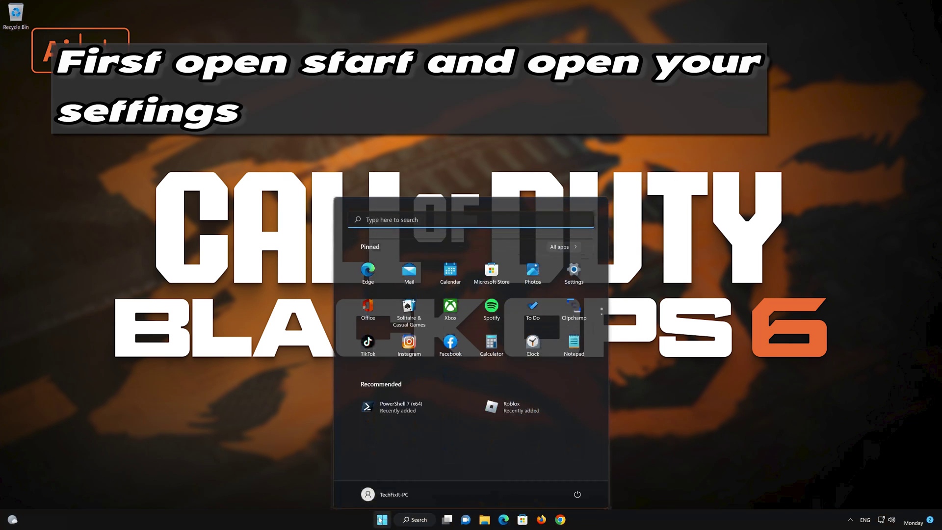
left_click(577, 270)
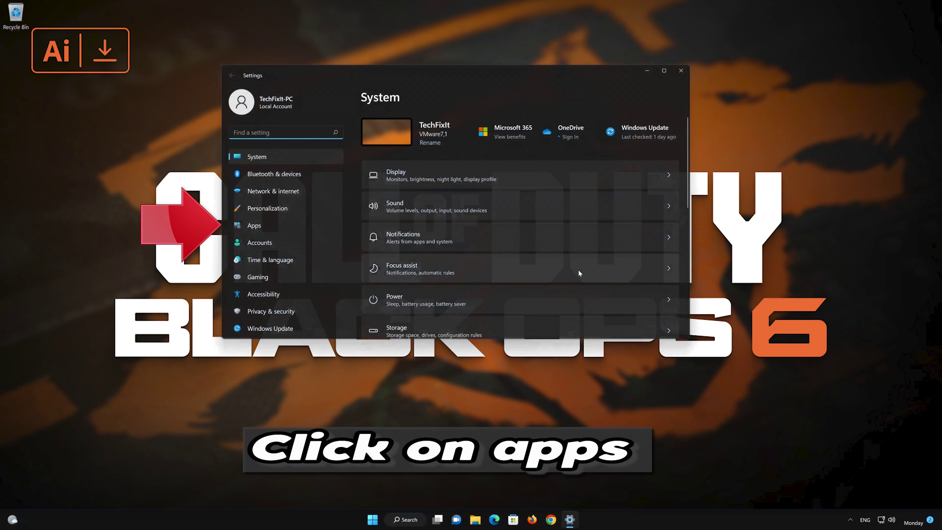
left_click(290, 223)
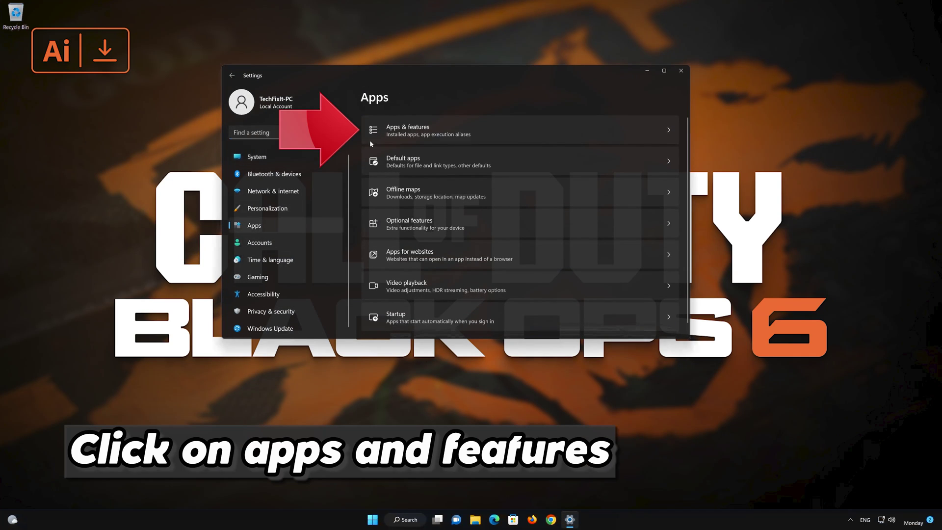
left_click(477, 127)
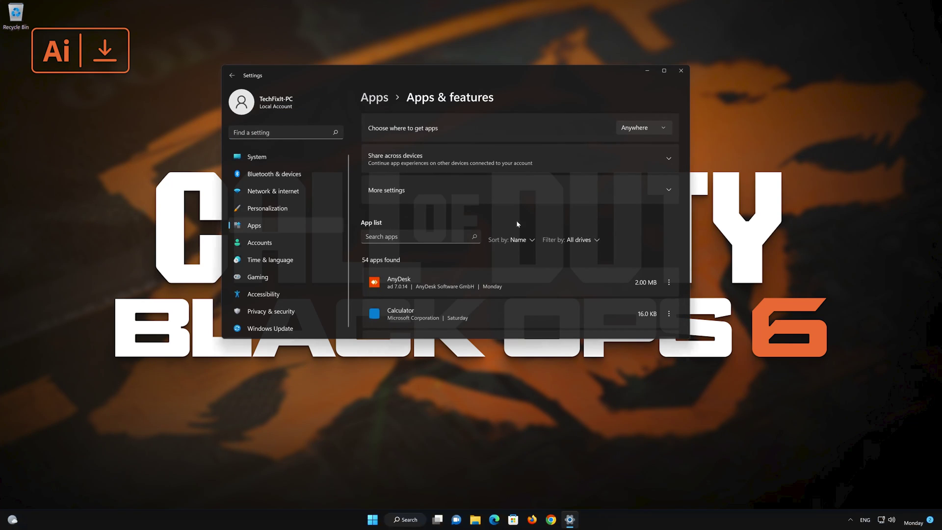
scroll(517, 220, "down", 10)
scroll(522, 234, "down", 1)
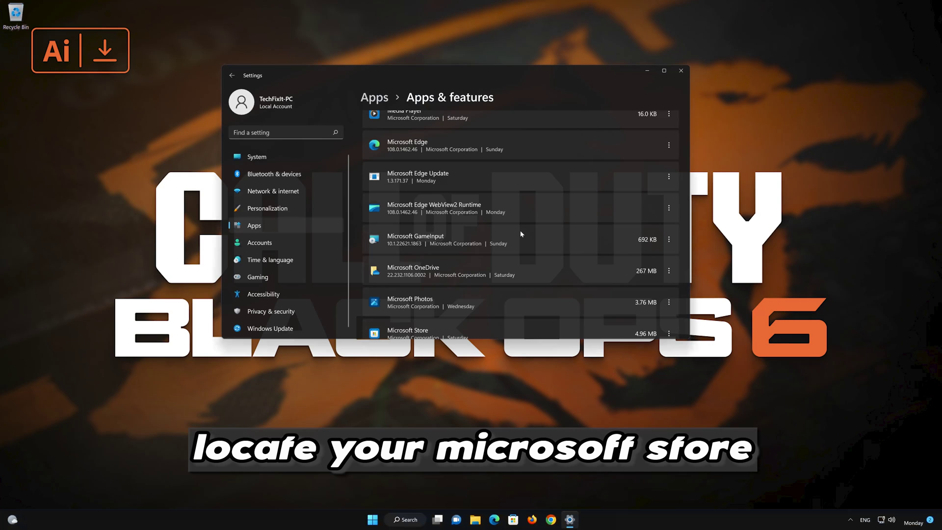
scroll(521, 231, "down", 1)
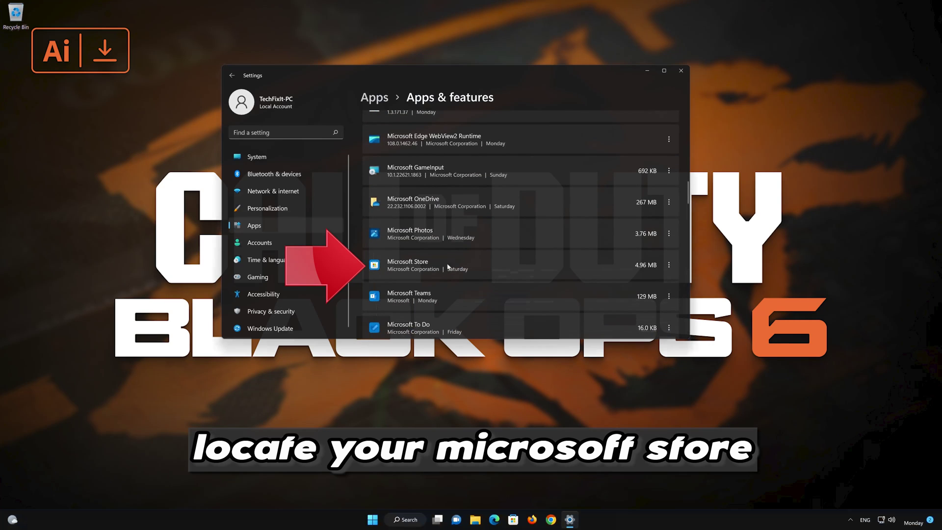
left_click(669, 265)
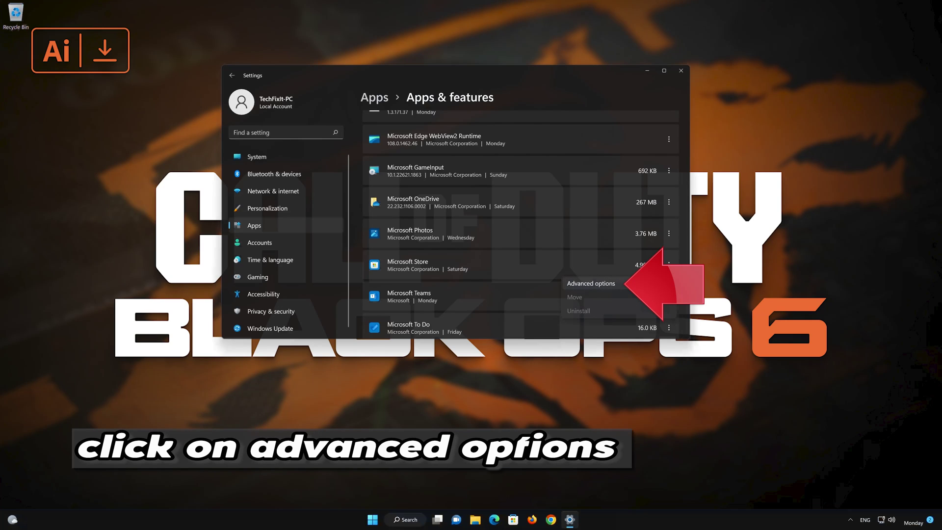
left_click(625, 283)
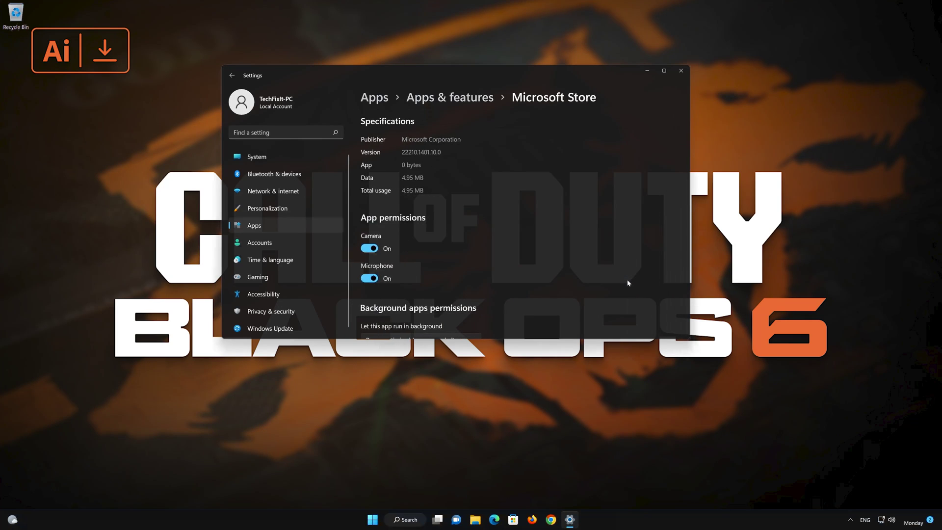
Repair Microsoft Store, then reset it and confirm deleting its data.
scroll(625, 279, "down", 5)
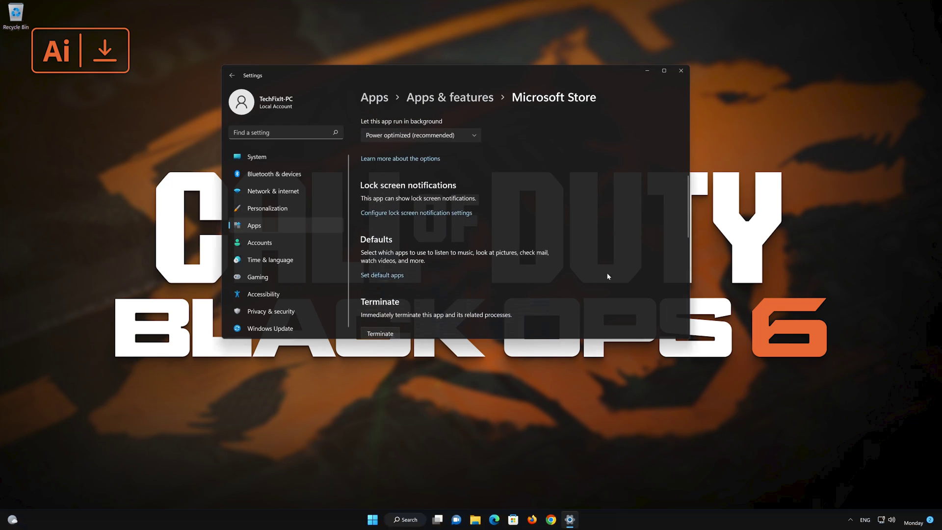
scroll(608, 276, "down", 3)
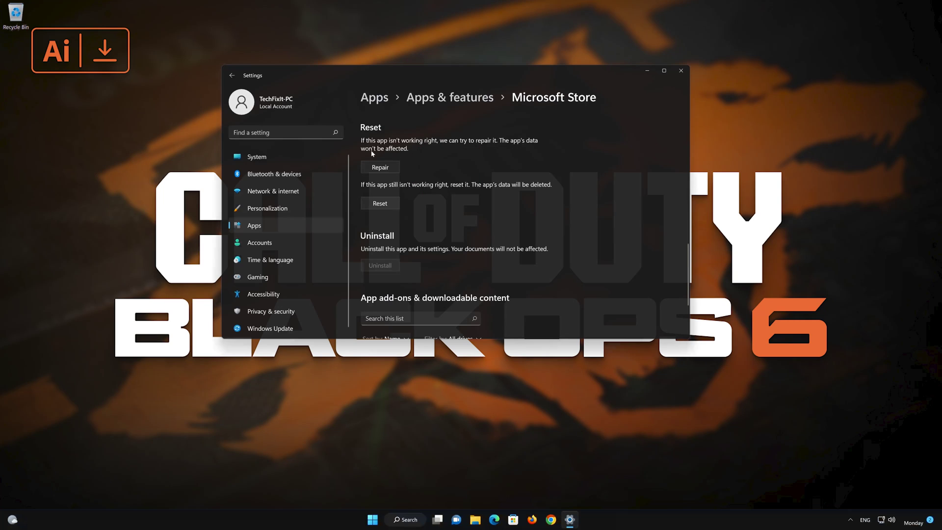
left_click(392, 168)
left_click(377, 204)
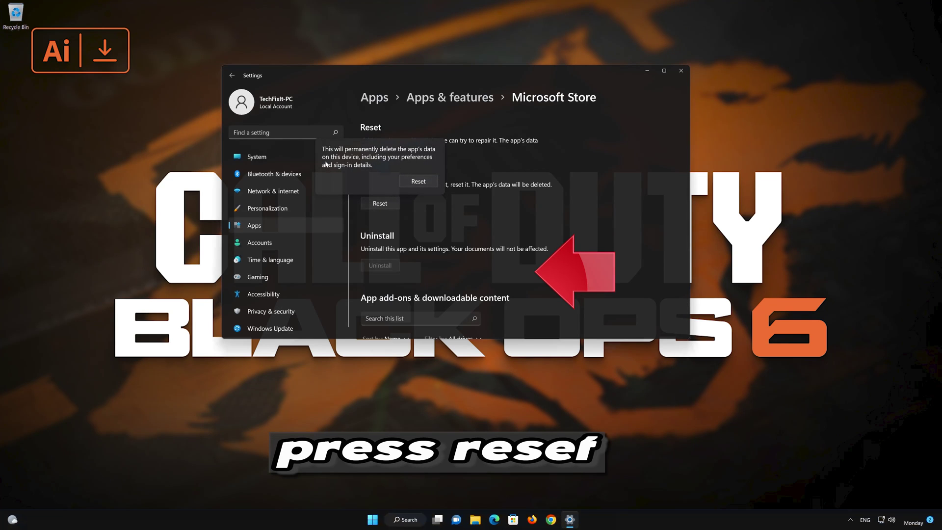
left_click(417, 185)
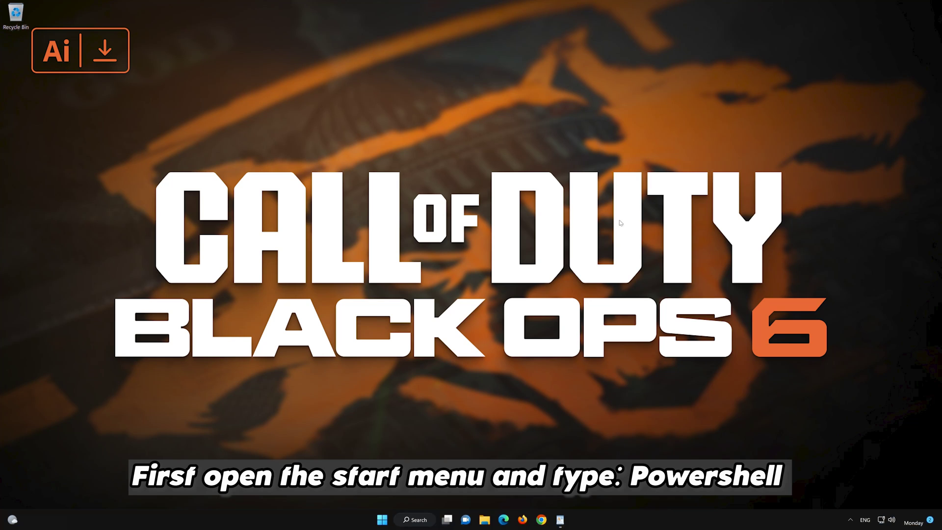
Search Start for 'powershell' and run PowerShell 7 (x64) as administrator, approving the UAC prompt.
left_click(382, 524)
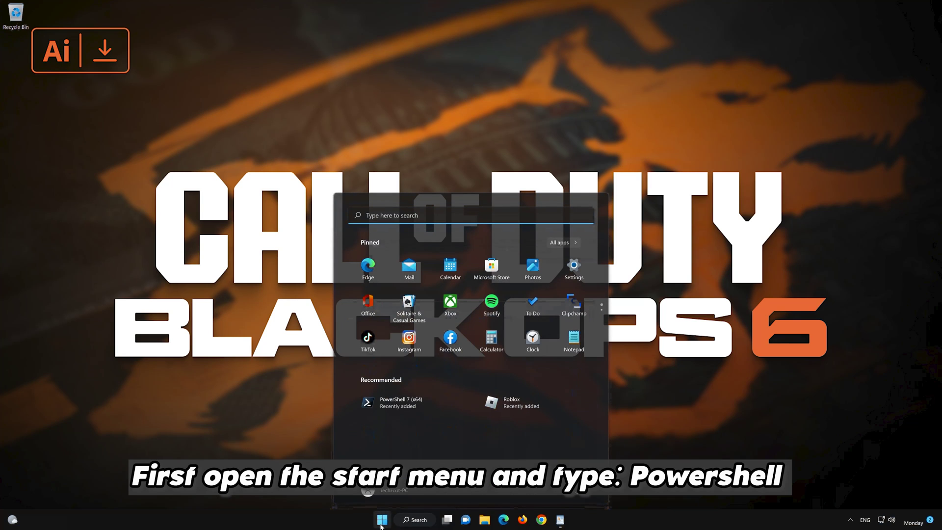
type("powers")
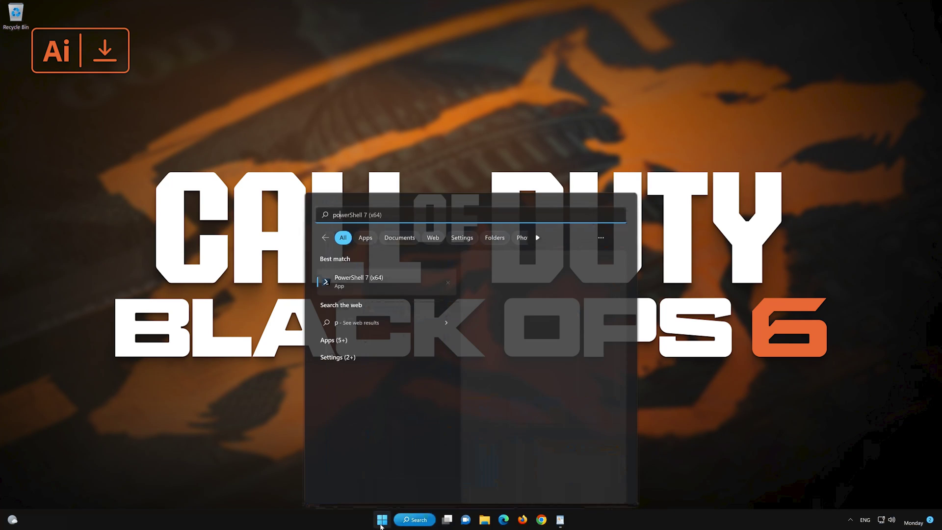
type("hell")
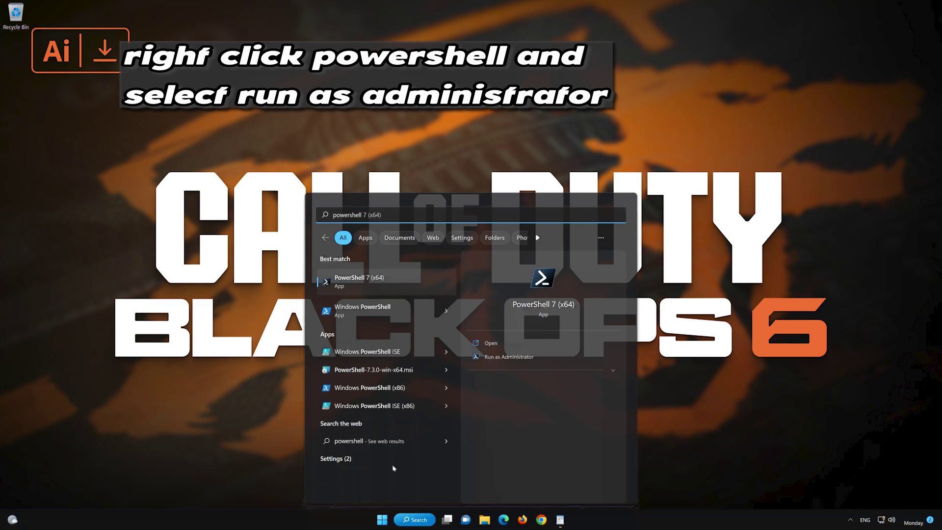
right_click(402, 285)
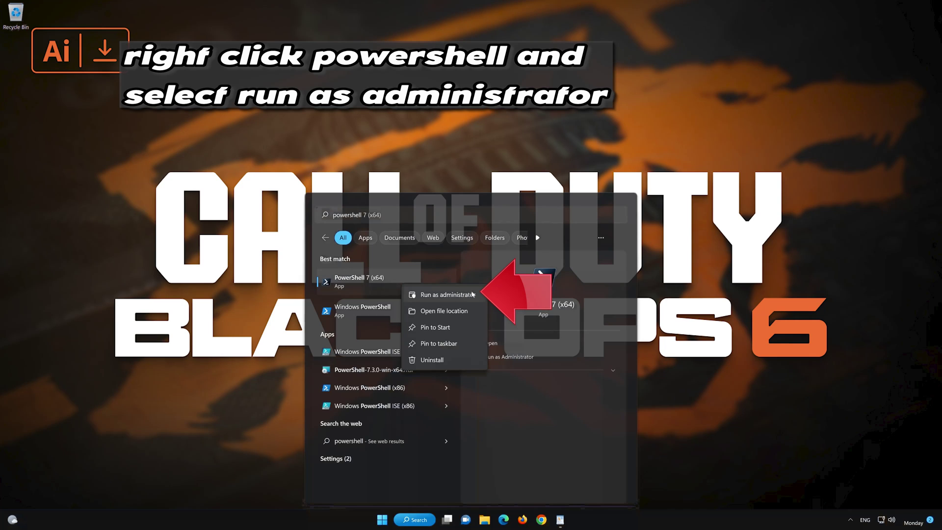
left_click(456, 296)
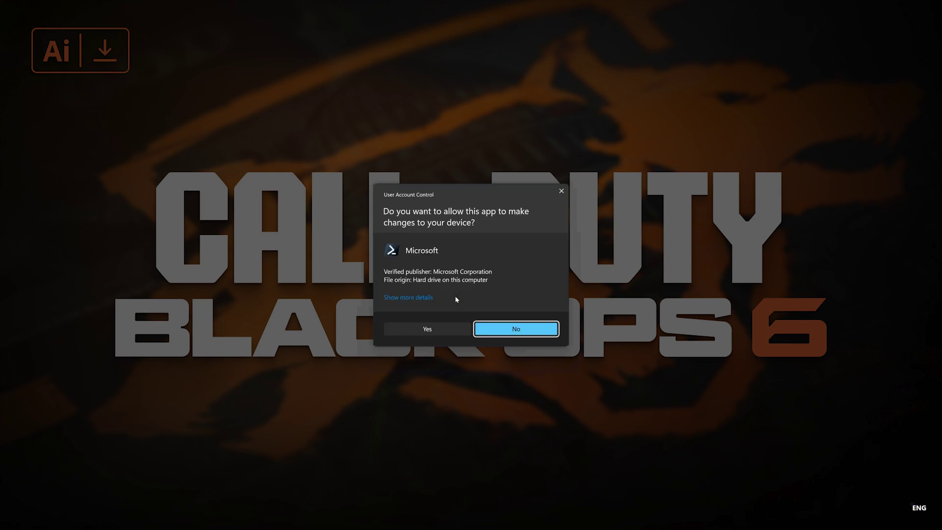
left_click(425, 329)
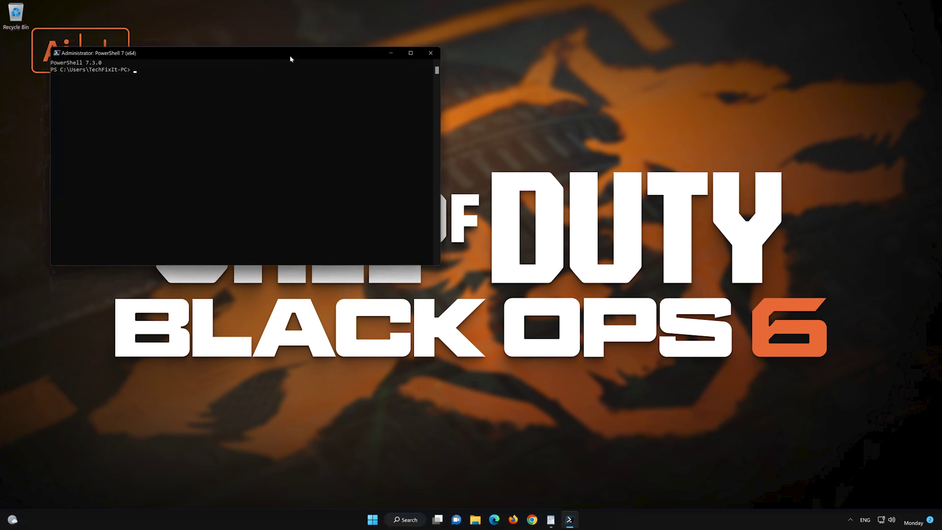
Copy the first Get-AppXPackage WindowsStore re-registration command from WordPad and paste it into PowerShell.
left_click_drag(290, 54, 556, 102)
left_click(551, 520)
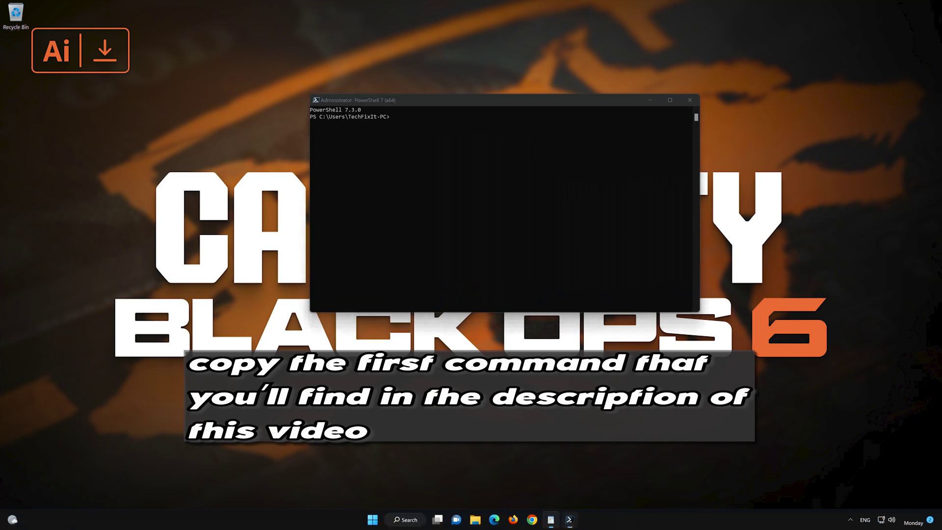
left_click_drag(576, 153, 369, 143)
right_click(386, 147)
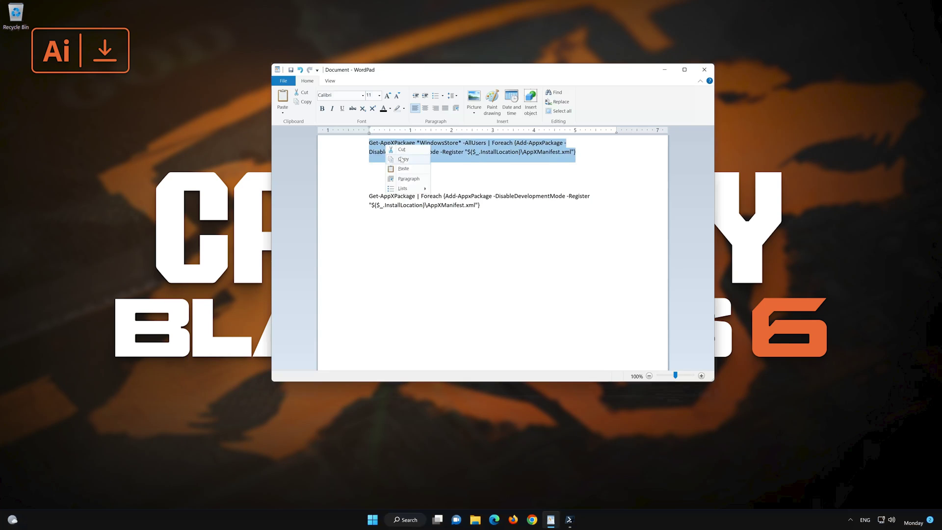
left_click(404, 160)
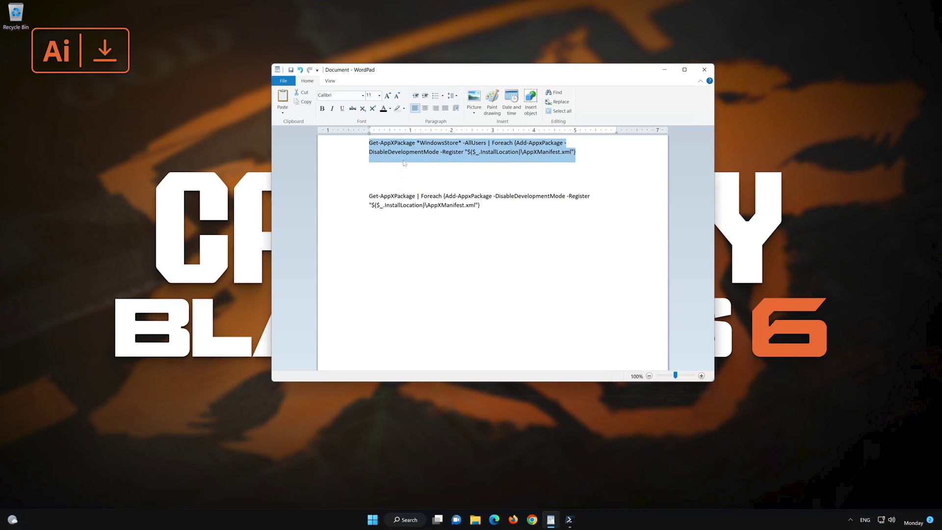
left_click(666, 71)
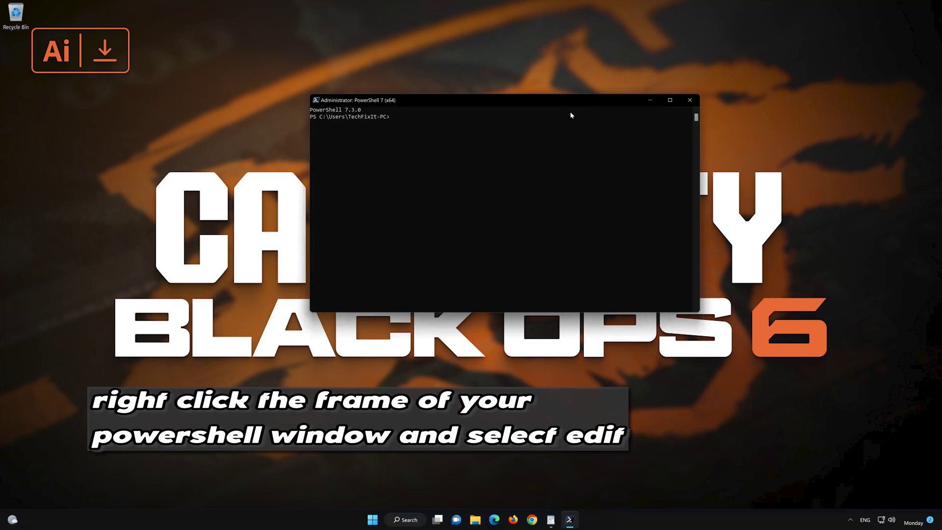
right_click(510, 102)
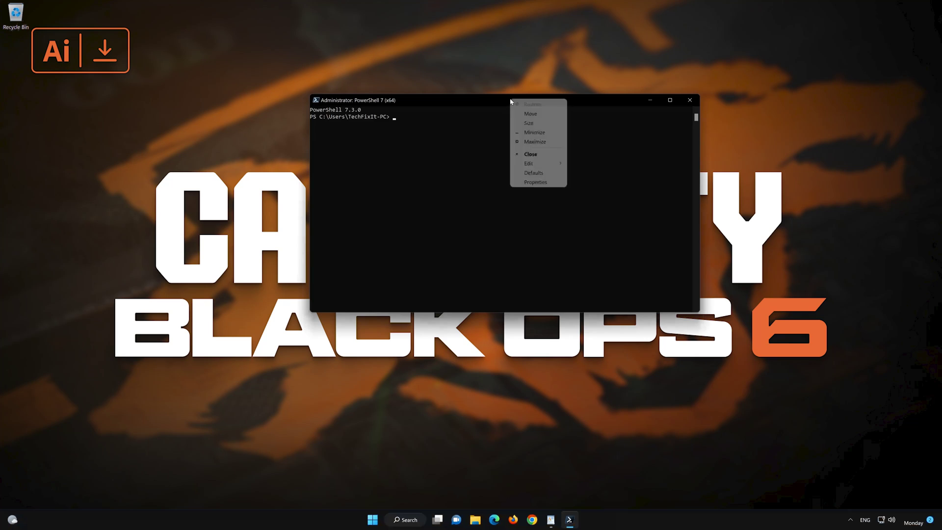
mouse_move(538, 165)
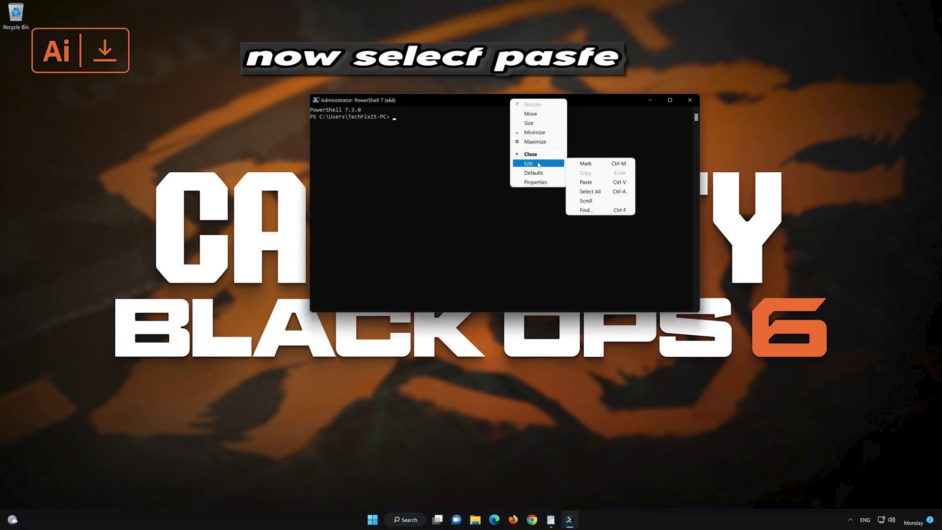
left_click(612, 182)
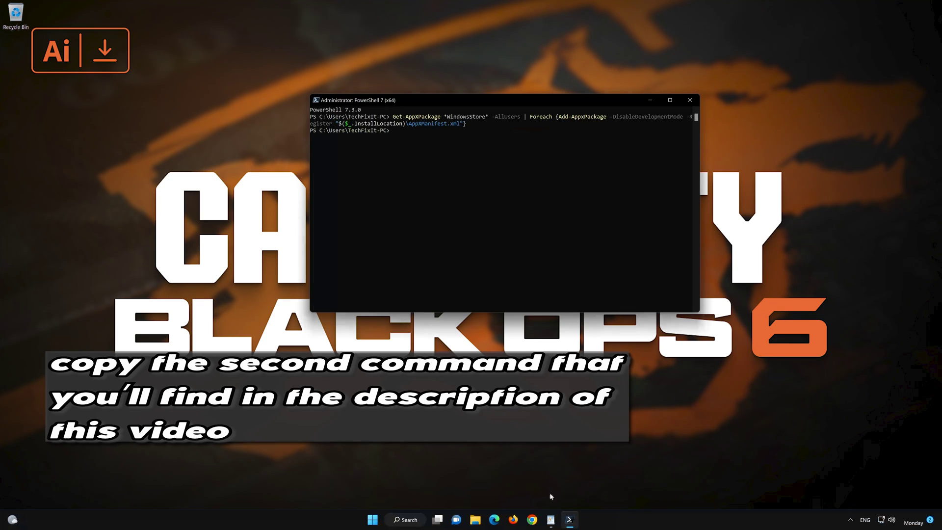
Paste the second all-packages re-registration command from WordPad into PowerShell, then type exit to close it.
left_click(551, 519)
left_click_drag(480, 206, 369, 196)
right_click(390, 199)
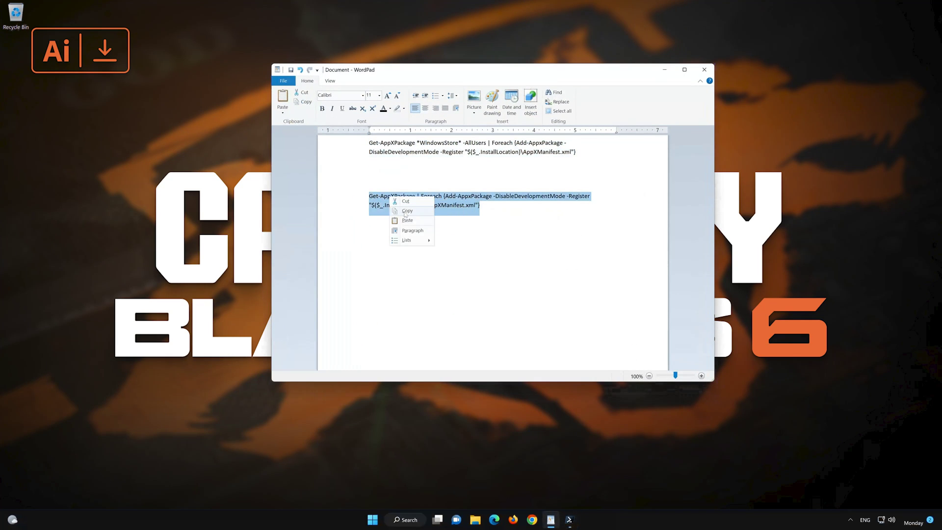
left_click(405, 214)
left_click(665, 70)
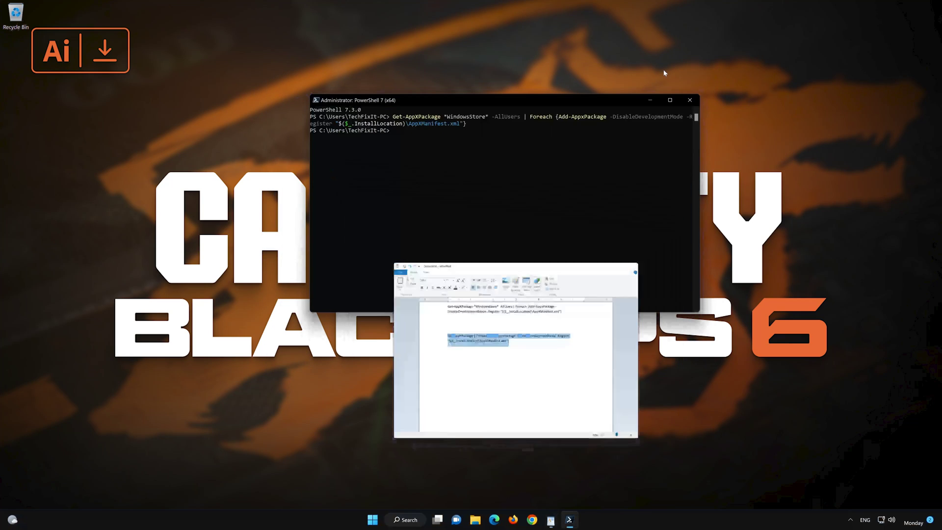
right_click(429, 98)
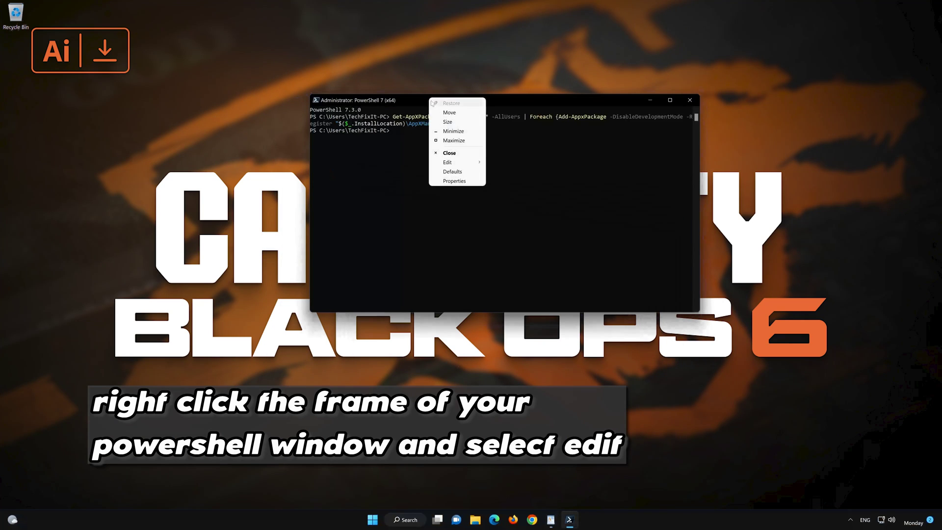
mouse_move(457, 166)
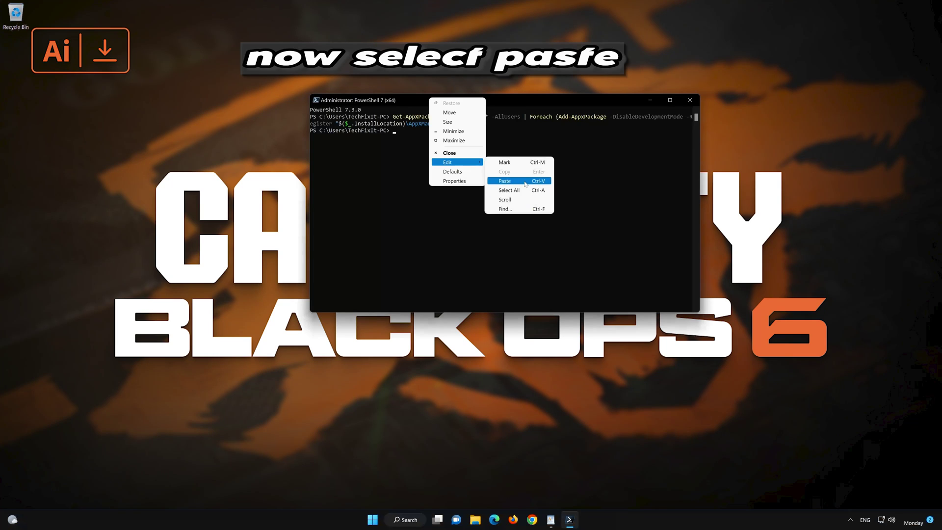
left_click(525, 183)
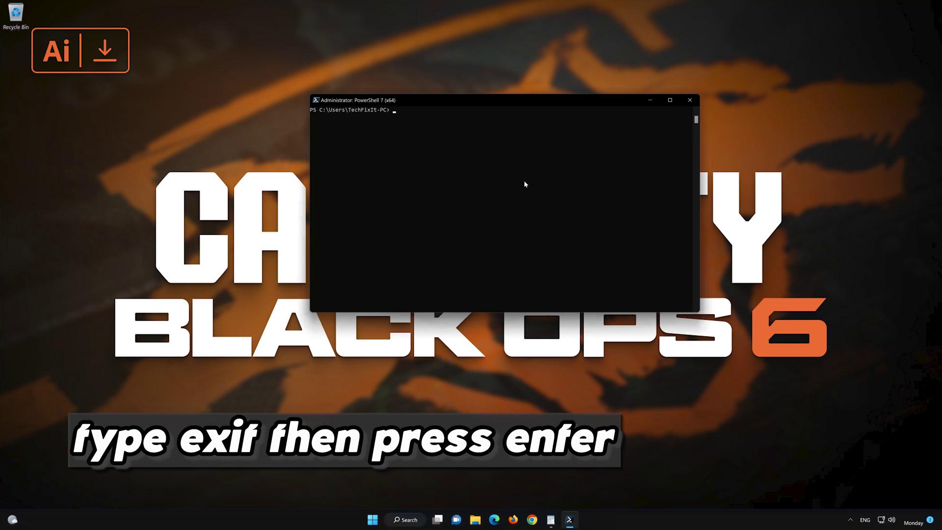
type("exit")
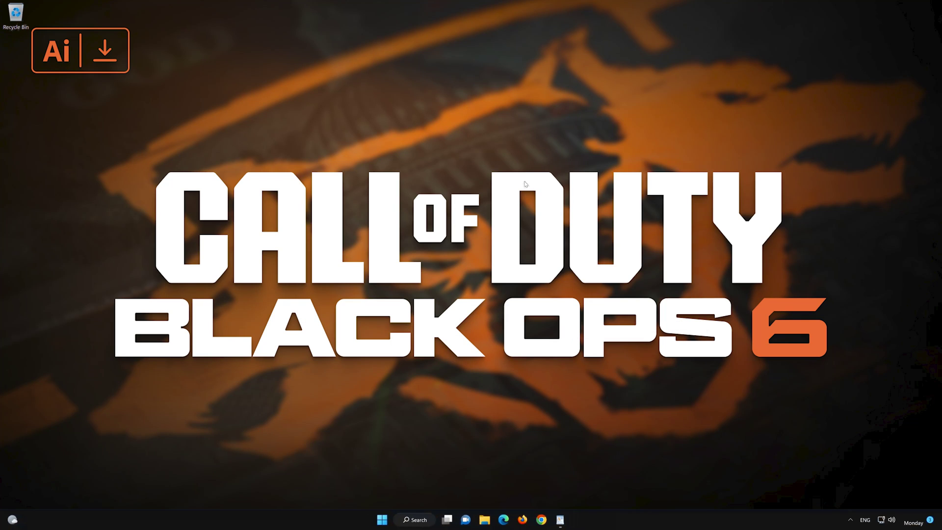
Pin Microsoft Store to the taskbar from a Start search for 'mi' and launch it from there.
left_click(383, 520)
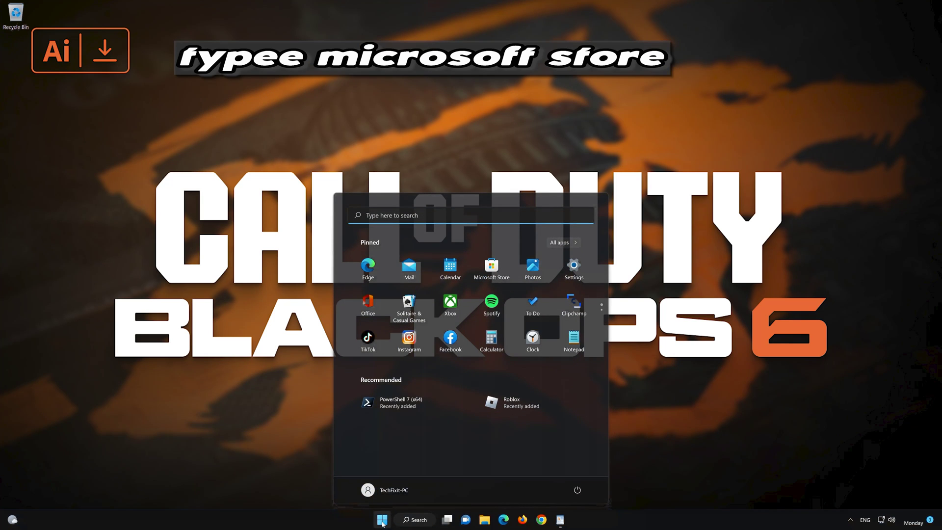
type("microsoft Store")
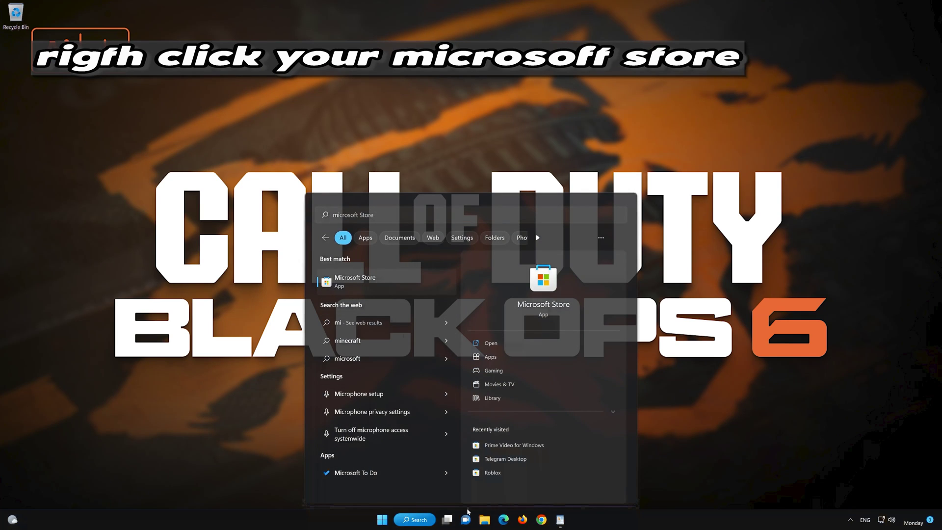
right_click(432, 283)
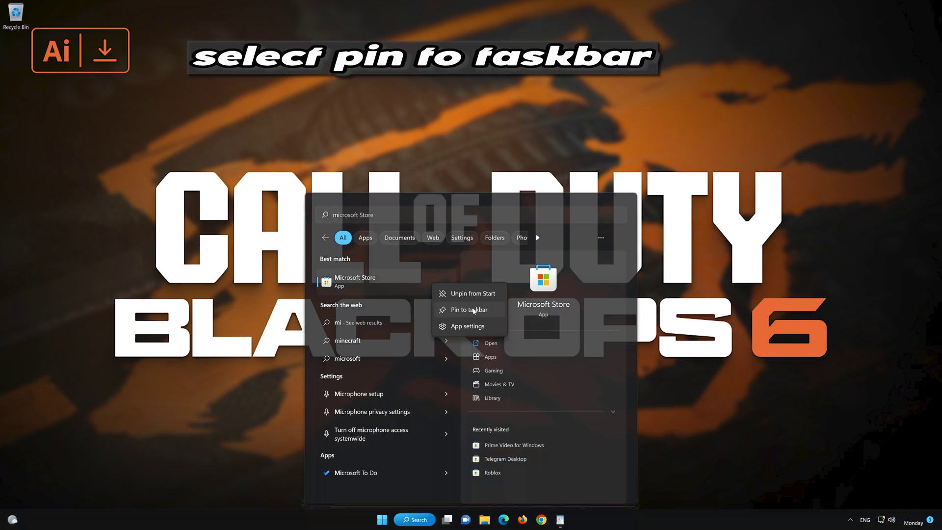
left_click(474, 311)
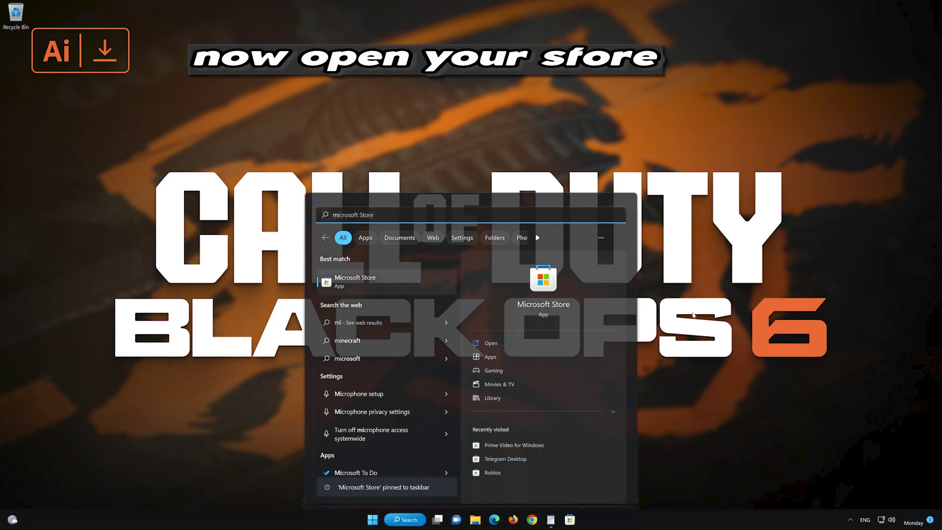
key("Escape")
left_click(570, 521)
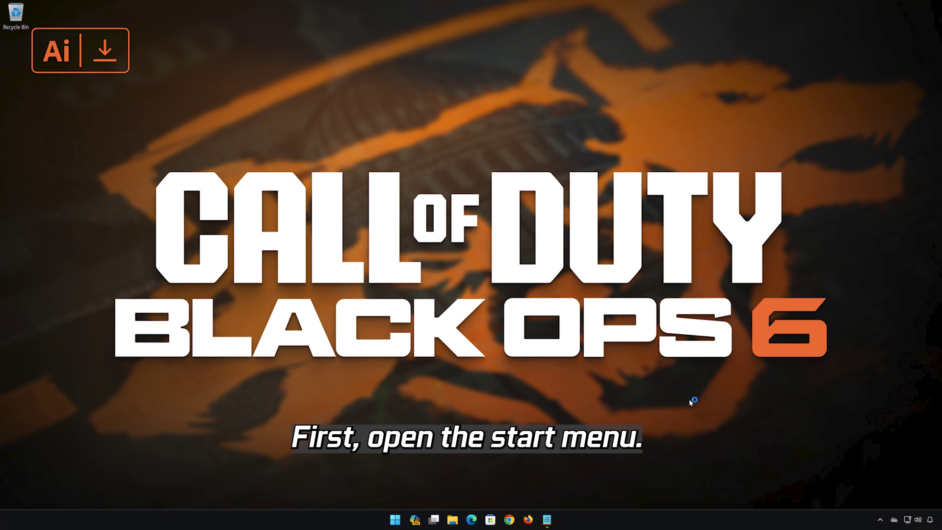
Search Start for 'powershell' and run Windows PowerShell as Administrator, approving the UAC prompt.
left_click(396, 519)
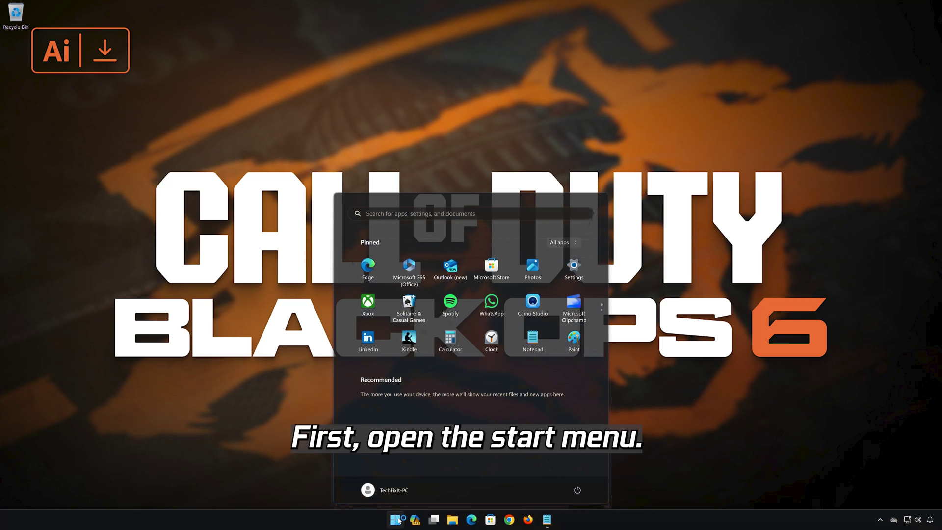
type("powershell")
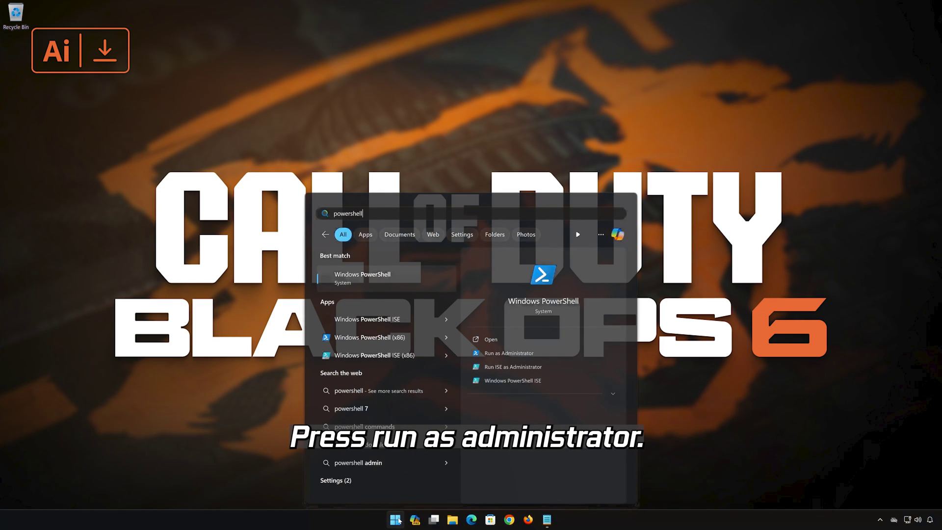
left_click(533, 354)
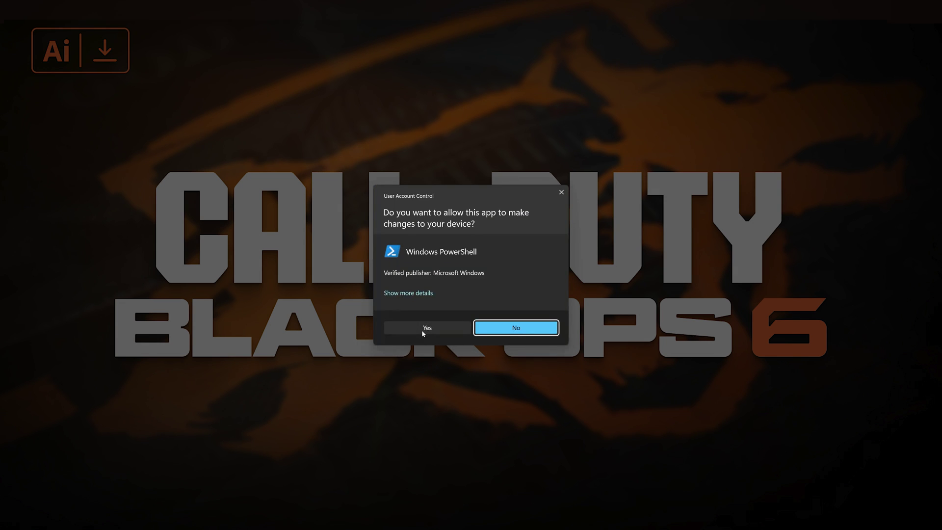
left_click(422, 330)
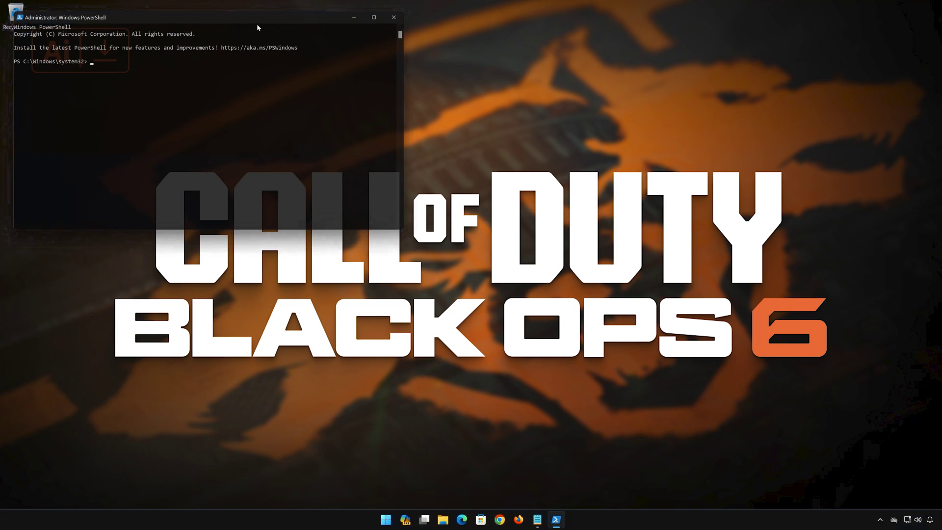
Copy the Gaming Services remove-AppxPackage -allusers command from Notepad, paste it into PowerShell and run it.
left_click_drag(257, 23, 532, 128)
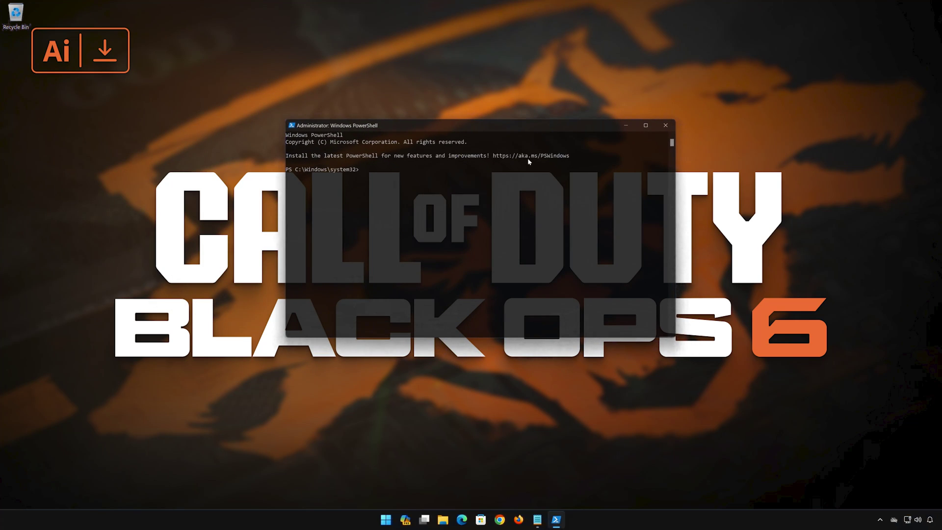
left_click(538, 520)
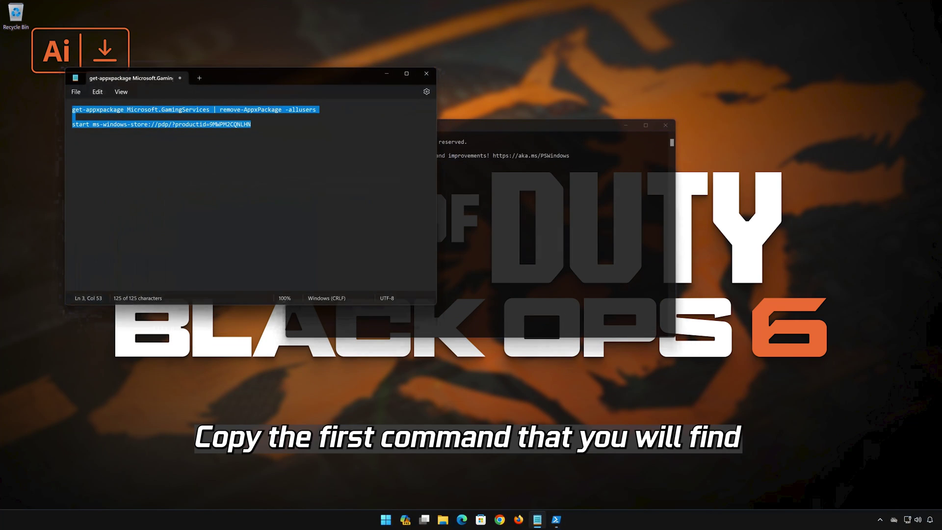
left_click_drag(318, 110, 73, 110)
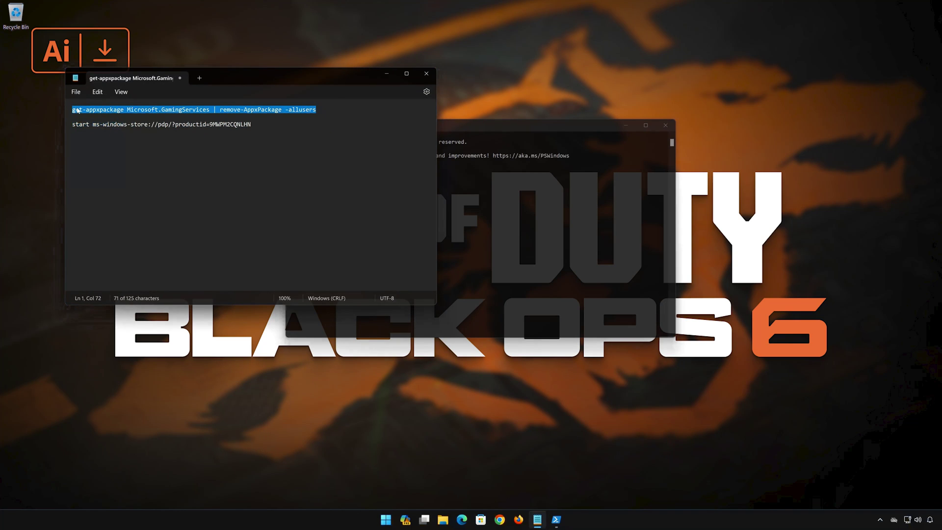
right_click(77, 110)
left_click(99, 154)
left_click(387, 74)
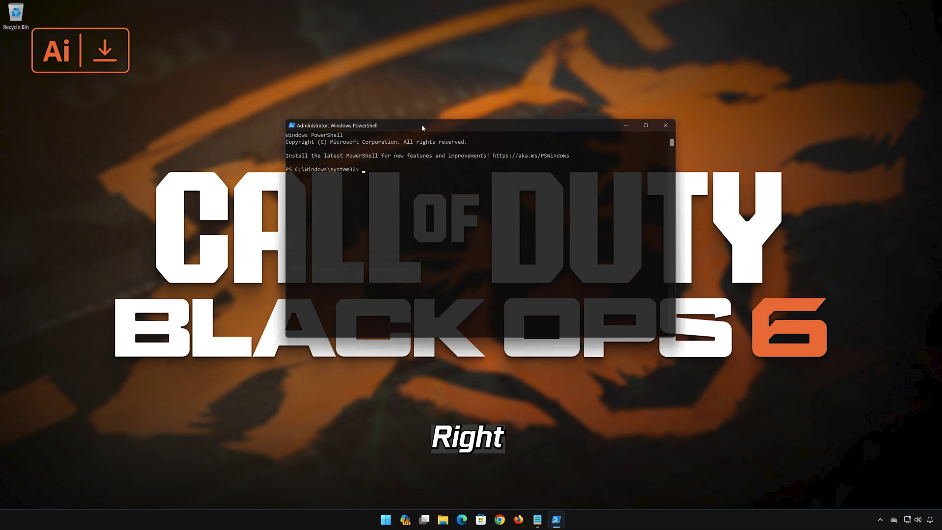
right_click(423, 127)
left_click(444, 191)
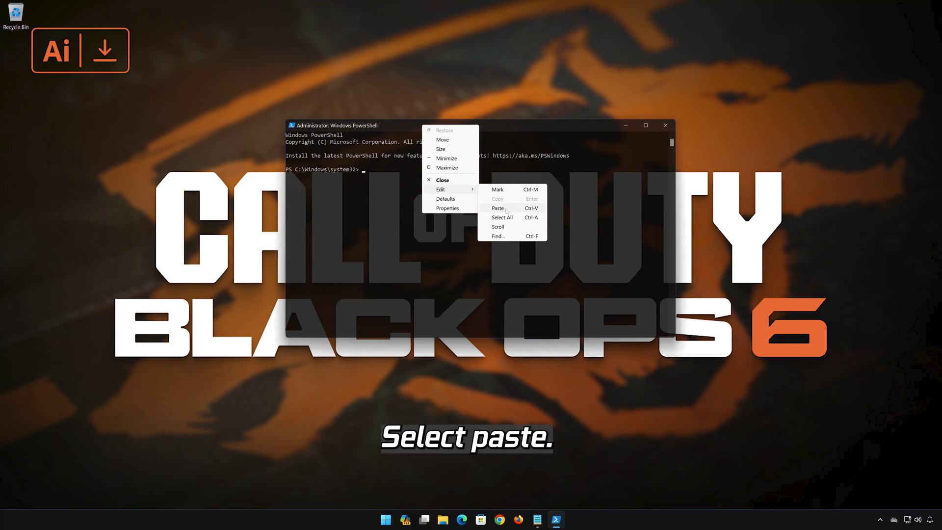
left_click(524, 211)
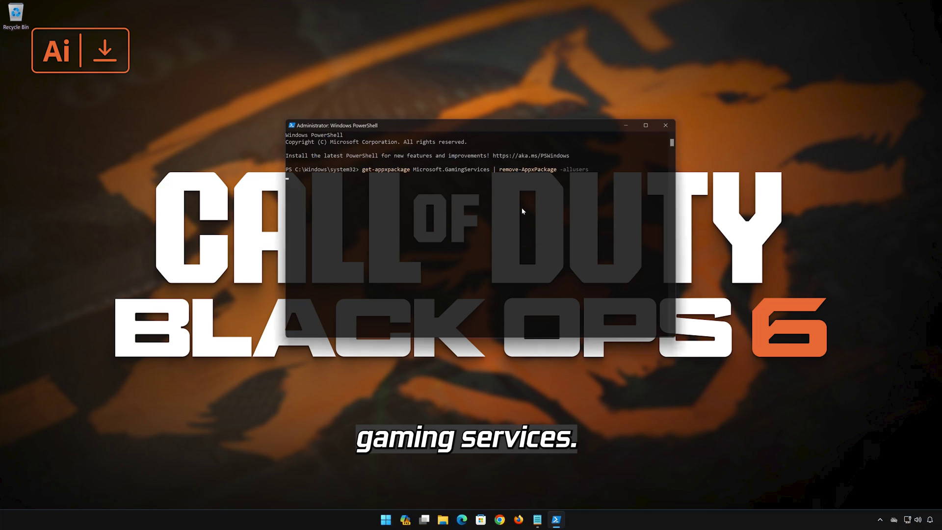
key("Return")
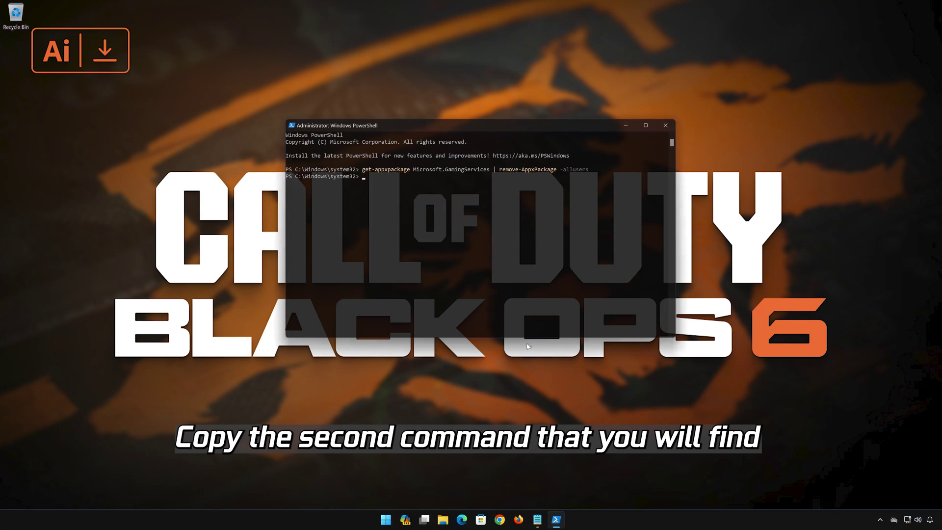
Copy the start ms-windows-store command from Notepad line 3 and paste it into PowerShell.
left_click(537, 520)
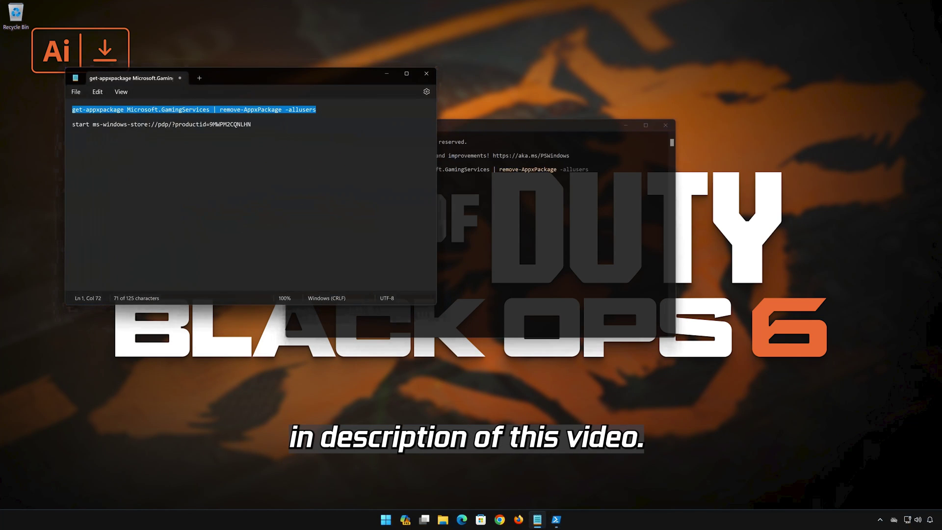
left_click(267, 128)
left_click_drag(268, 128, 78, 127)
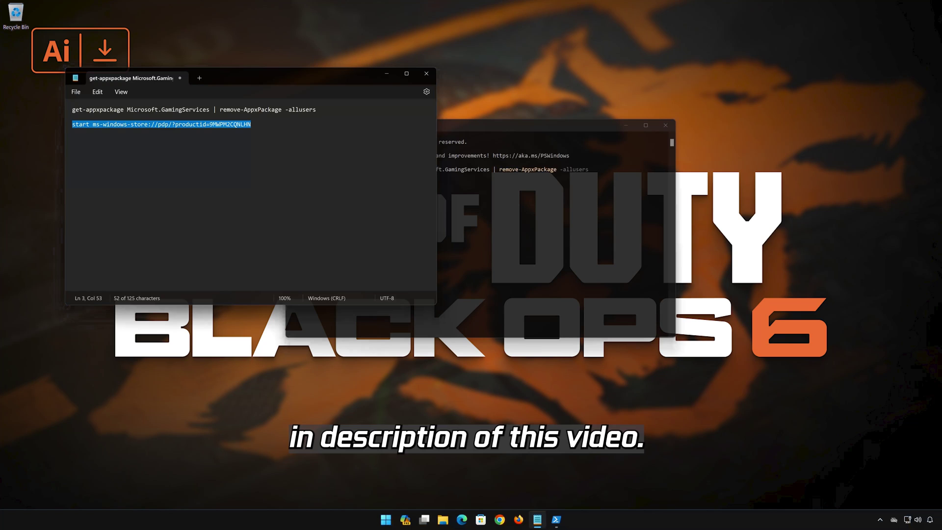
right_click(90, 126)
left_click(114, 169)
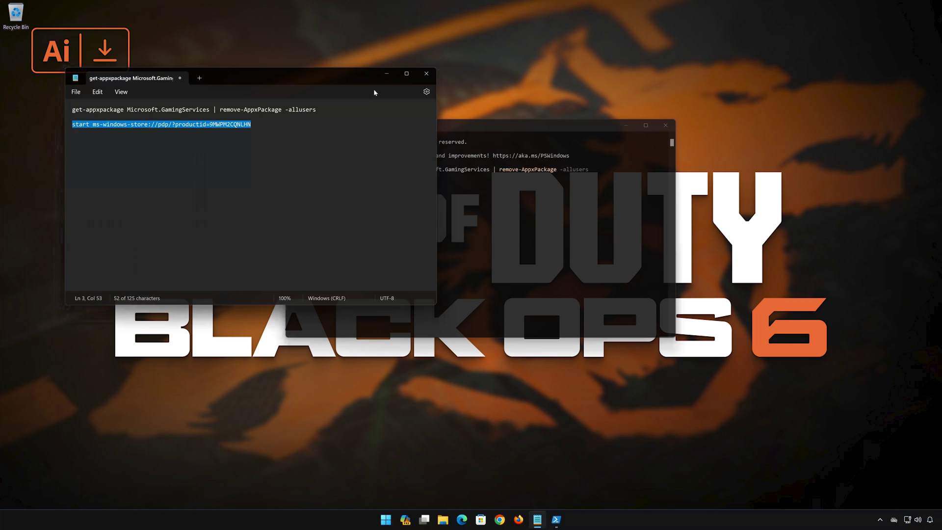
left_click(386, 75)
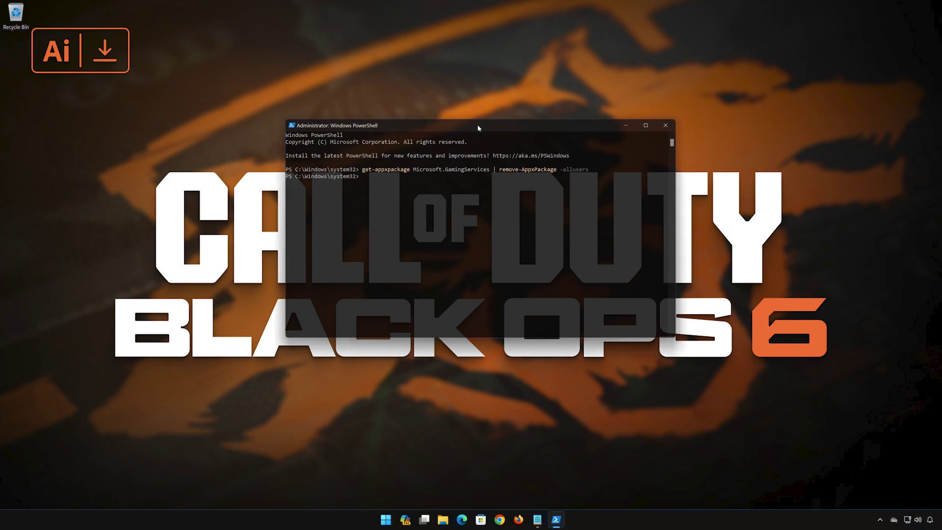
right_click(478, 128)
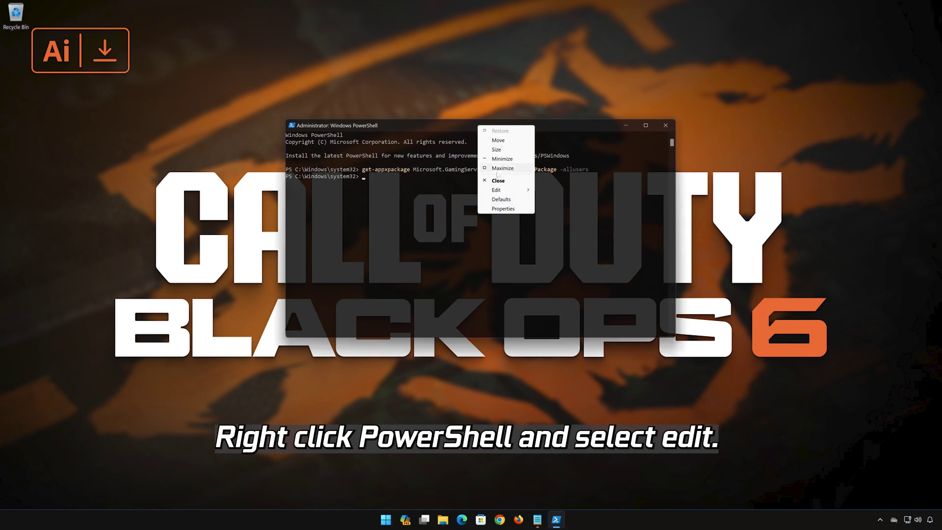
mouse_move(505, 190)
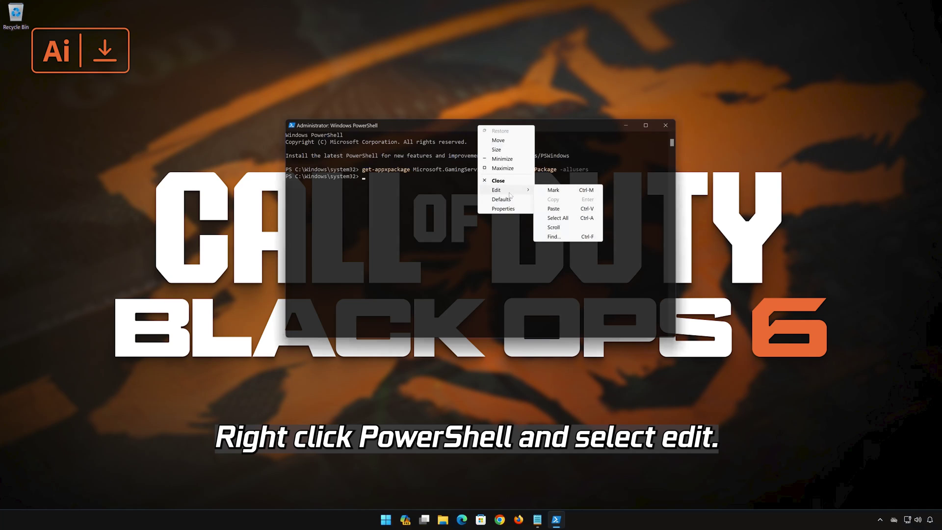
left_click(556, 209)
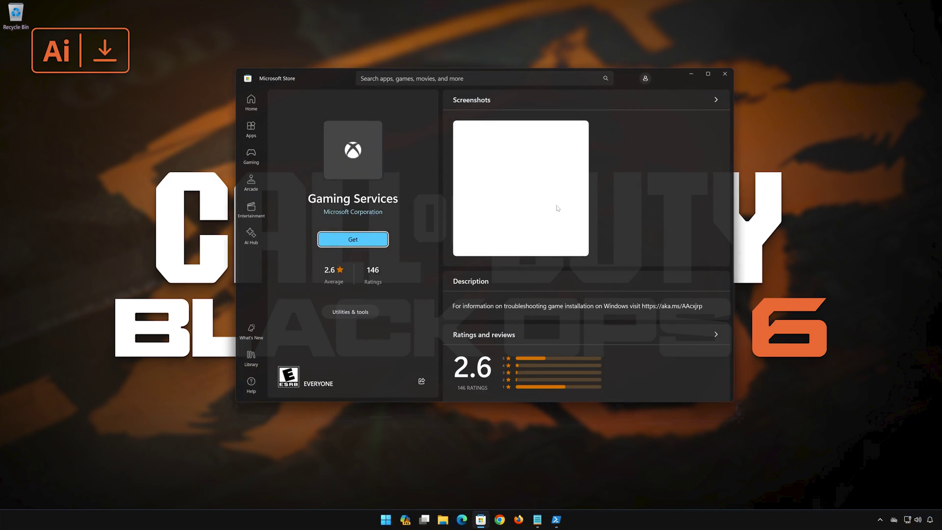
Get Gaming Services from its Store page, approve UAC, check the install notification, and close the Store.
left_click(352, 240)
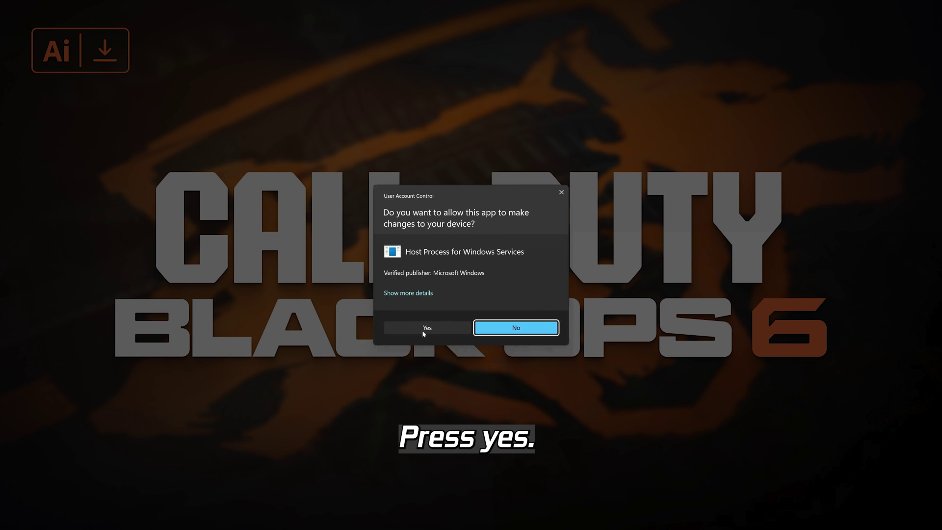
left_click(426, 330)
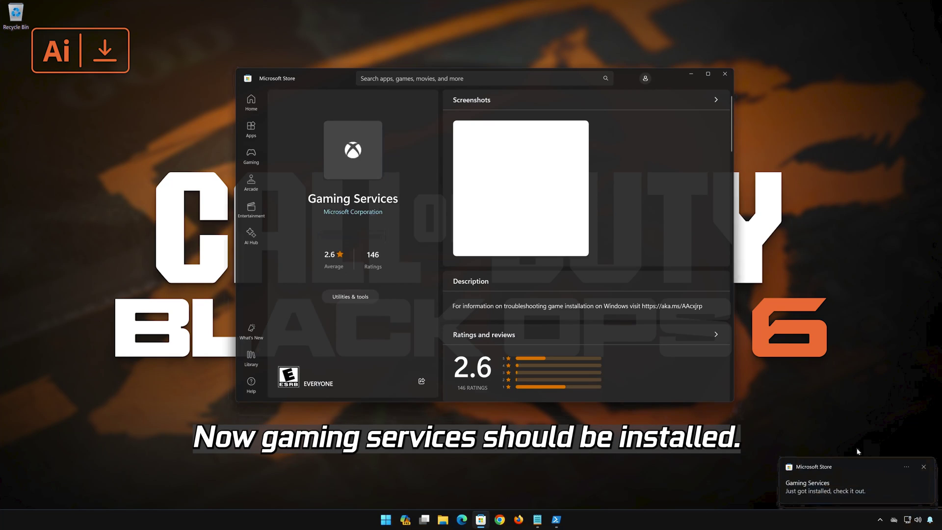
left_click(787, 491)
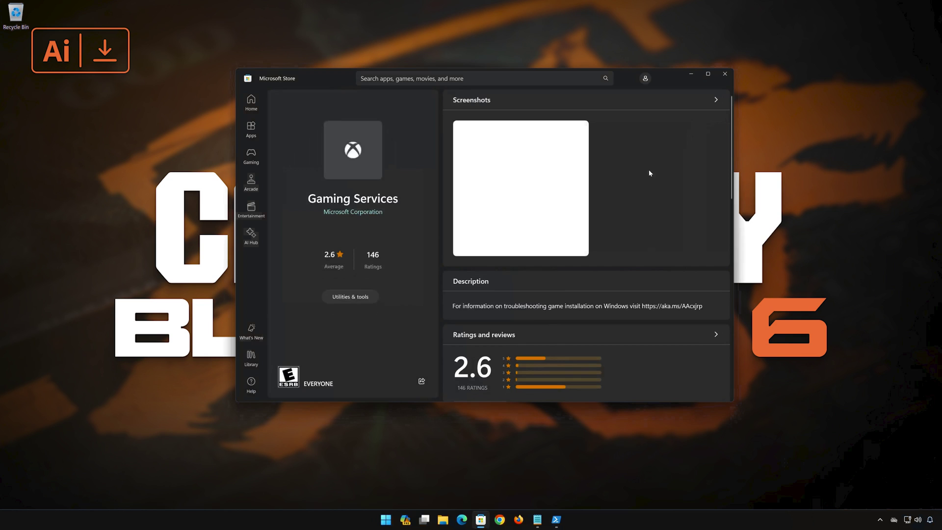
left_click(725, 73)
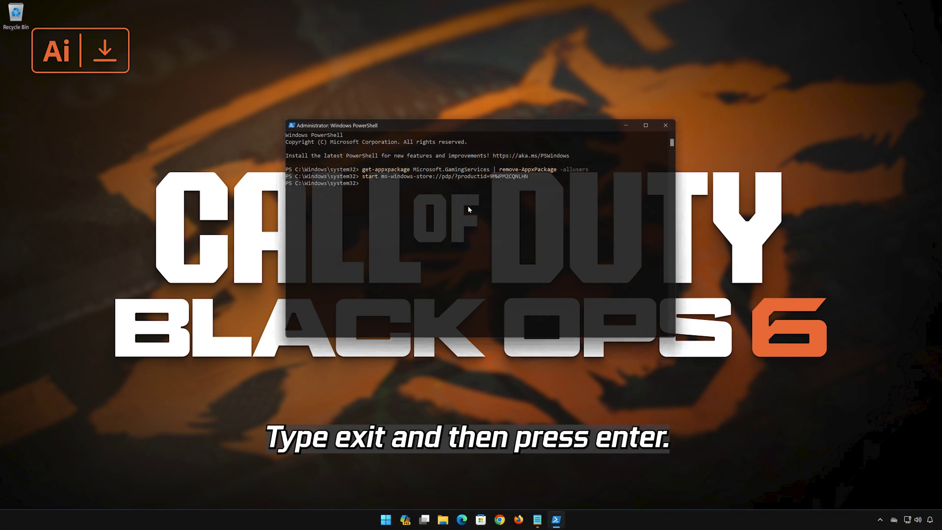
Enter exit at the PowerShell prompt to close the window.
type("exit")
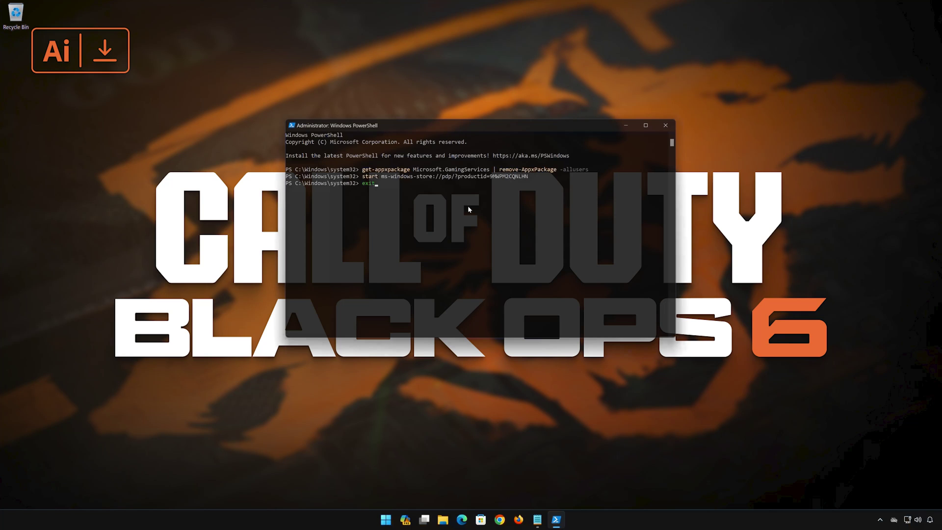
key("Return")
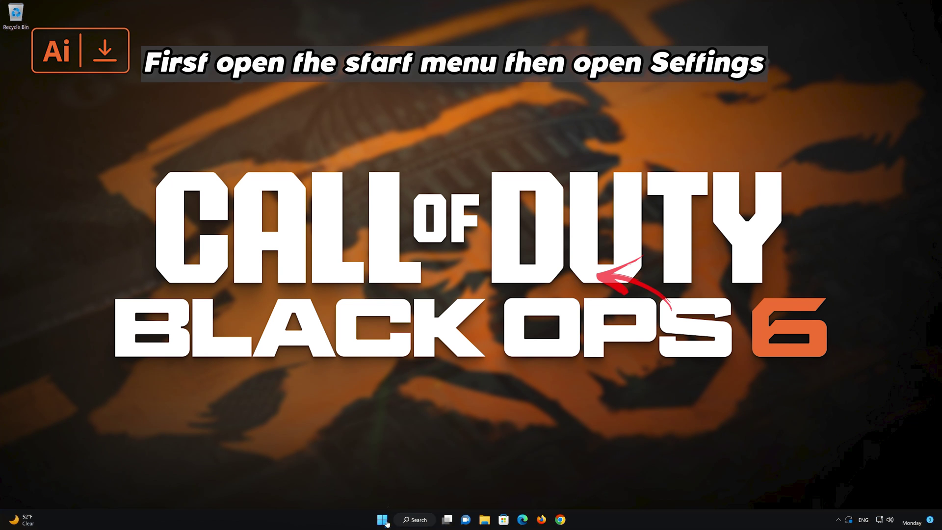
Open Settings > Apps > Apps & features and scroll the list to the Xbox entry (3.06 MB).
left_click(382, 522)
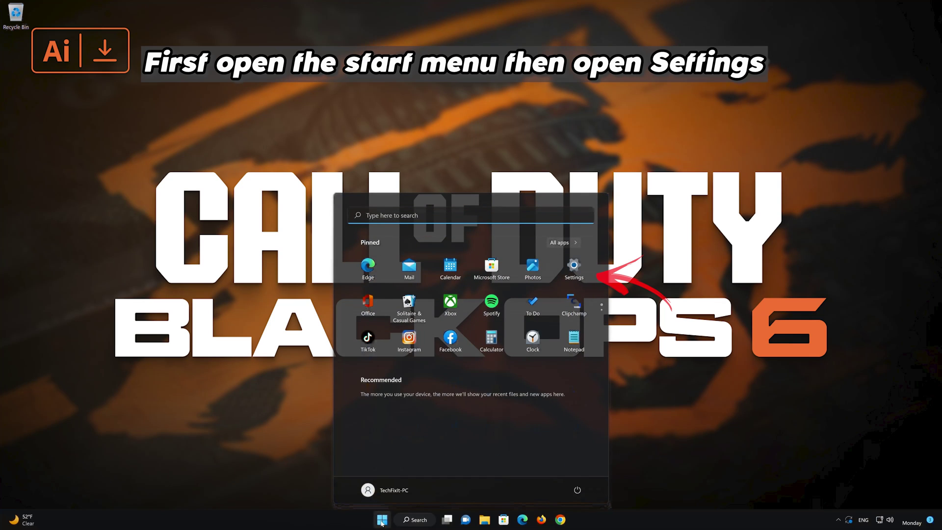
left_click(575, 274)
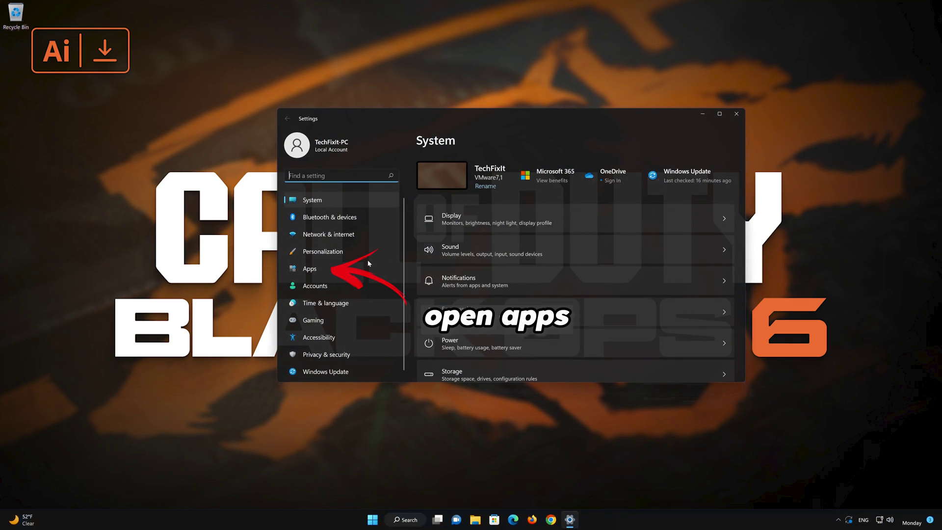
left_click(317, 268)
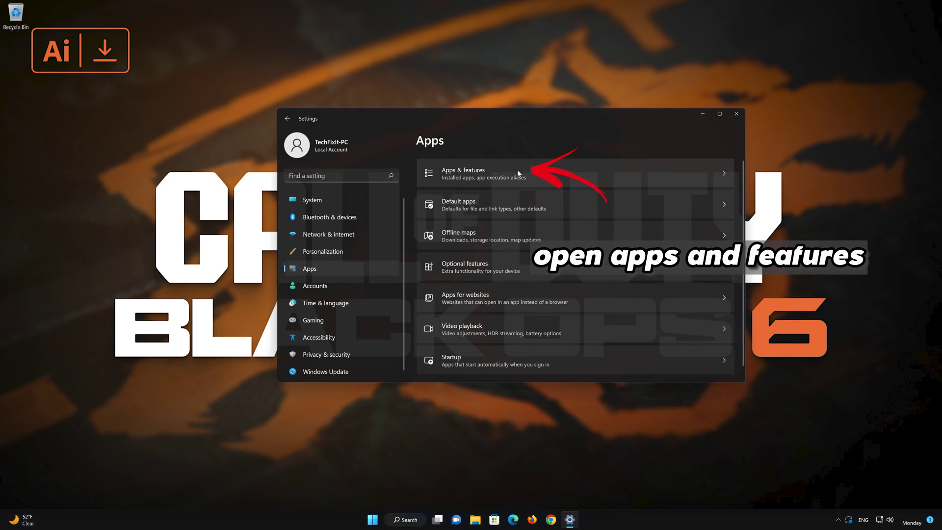
left_click(505, 179)
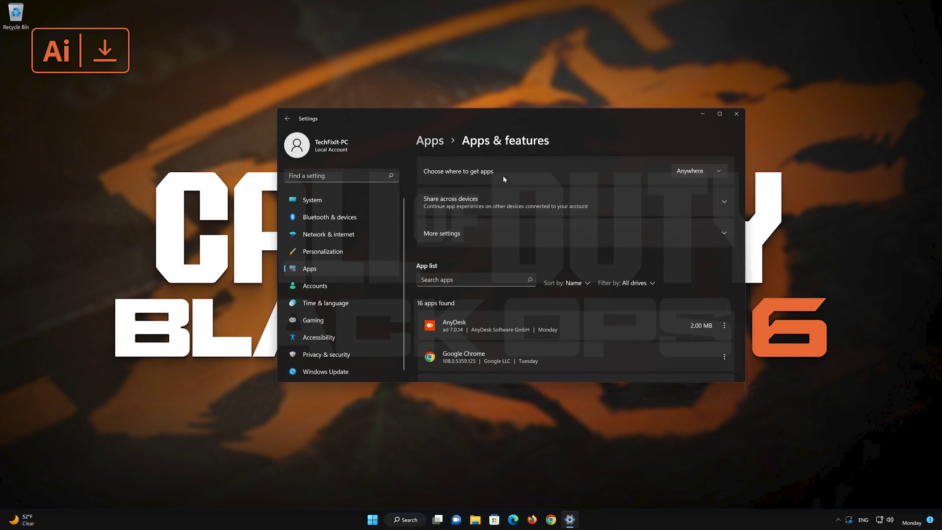
scroll(588, 271, "down", 8)
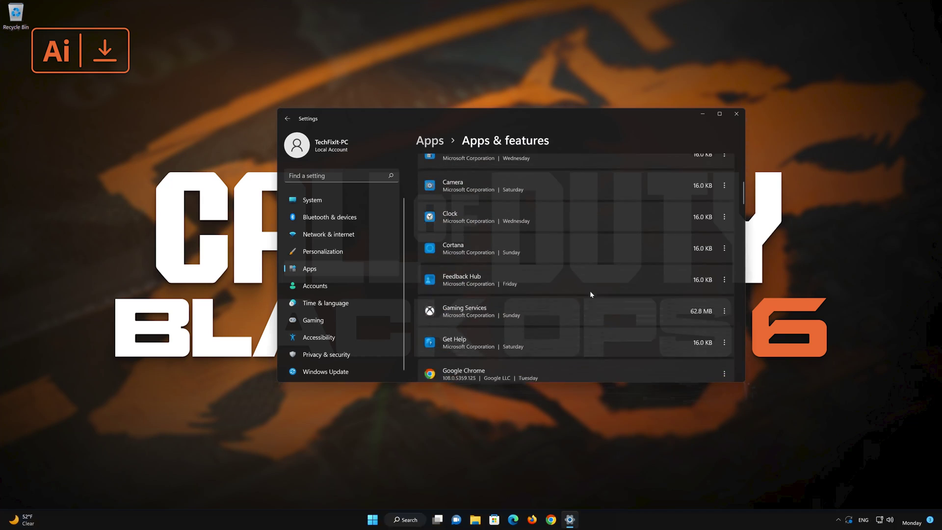
scroll(590, 293, "down", 10)
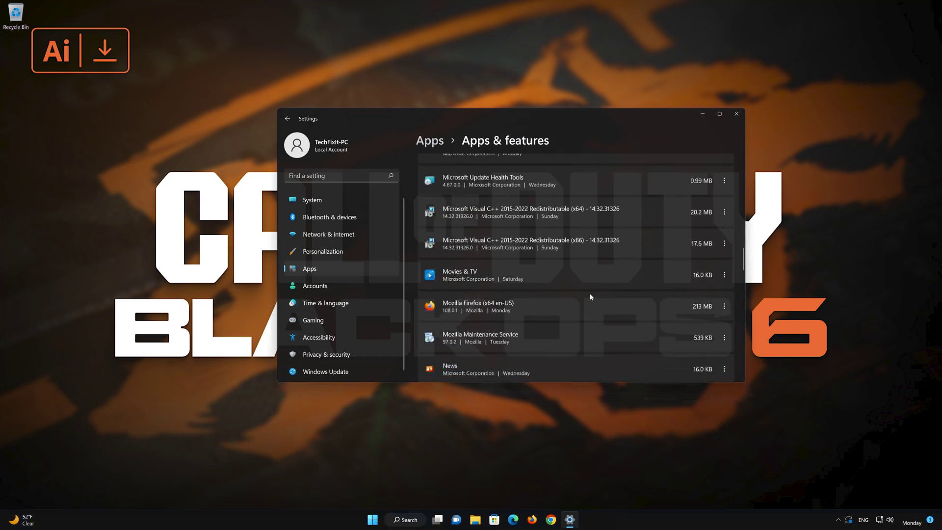
scroll(590, 296, "down", 10)
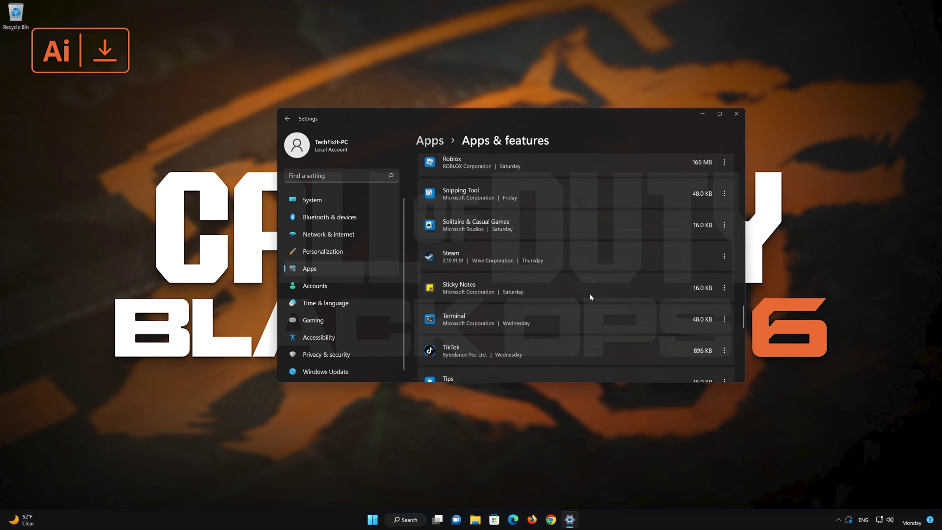
scroll(590, 297, "down", 5)
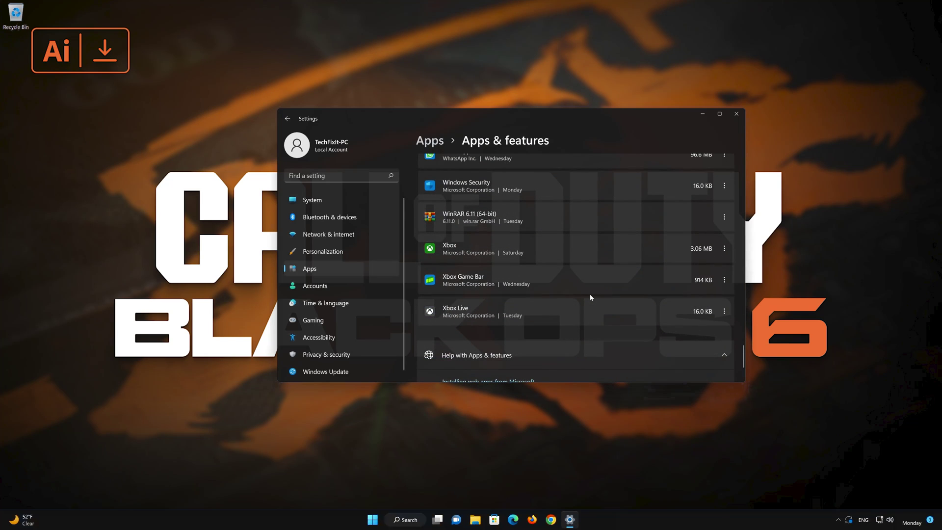
scroll(590, 297, "up", 1)
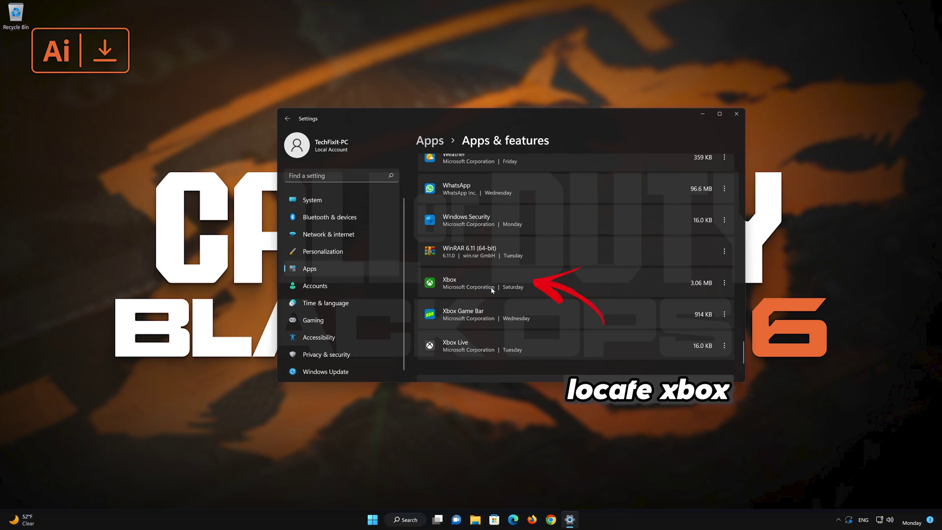
Open the Xbox app's Advanced options and run Repair.
left_click(725, 283)
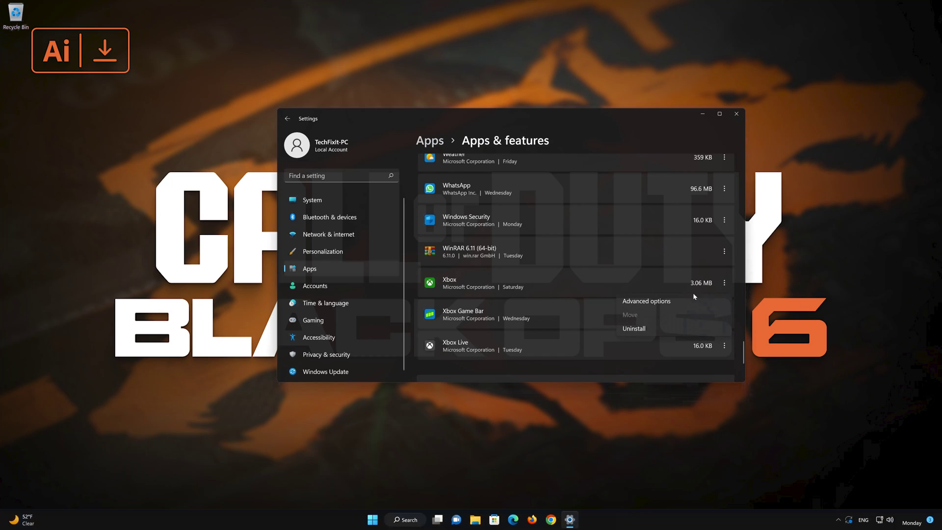
left_click(647, 301)
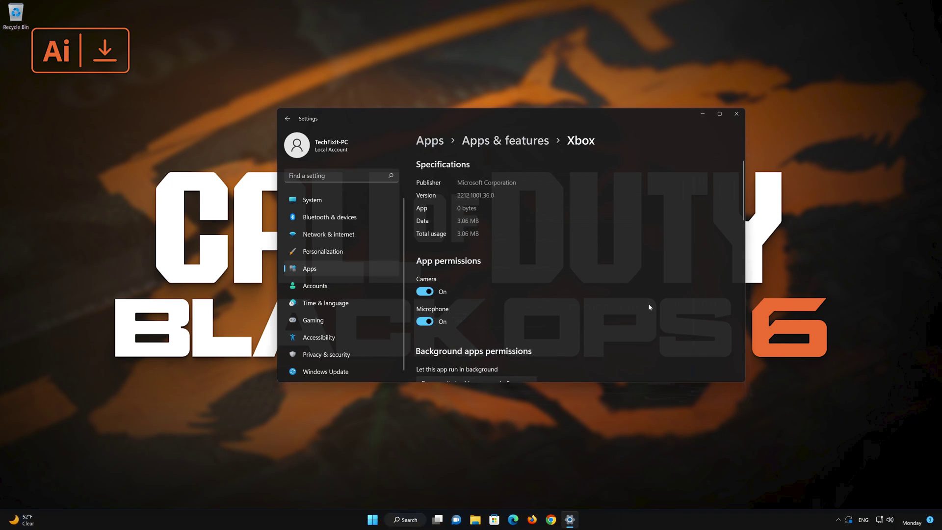
scroll(647, 304, "down", 6)
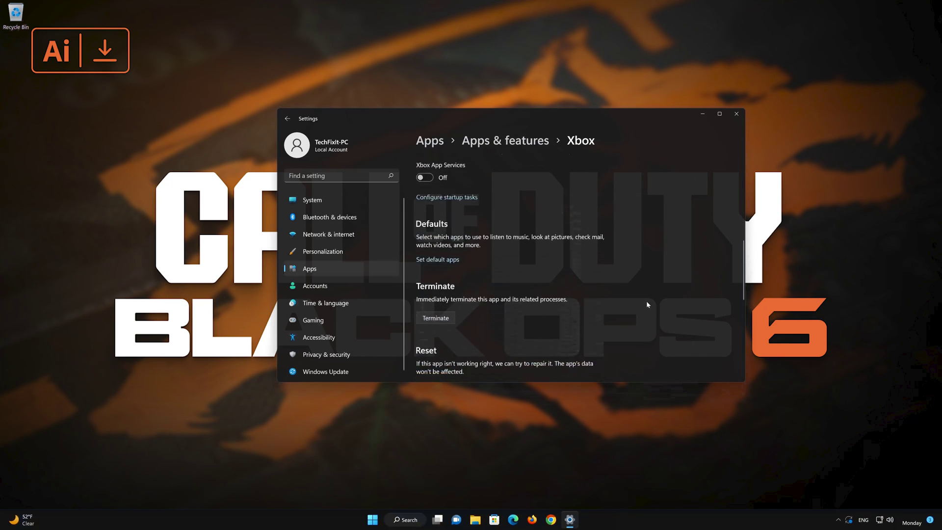
scroll(647, 305, "down", 3)
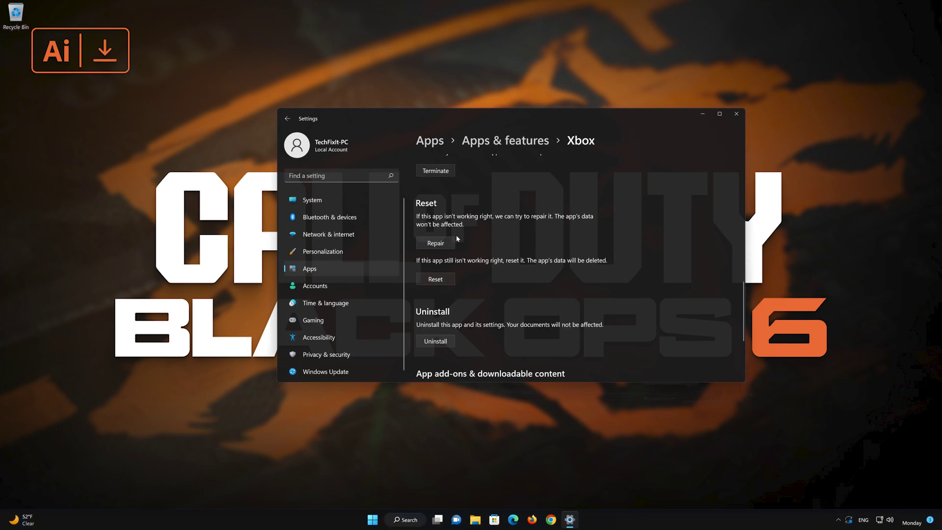
left_click(434, 245)
Reset the Xbox app, confirming the reset, then bring up its Uninstall confirmation.
left_click(436, 279)
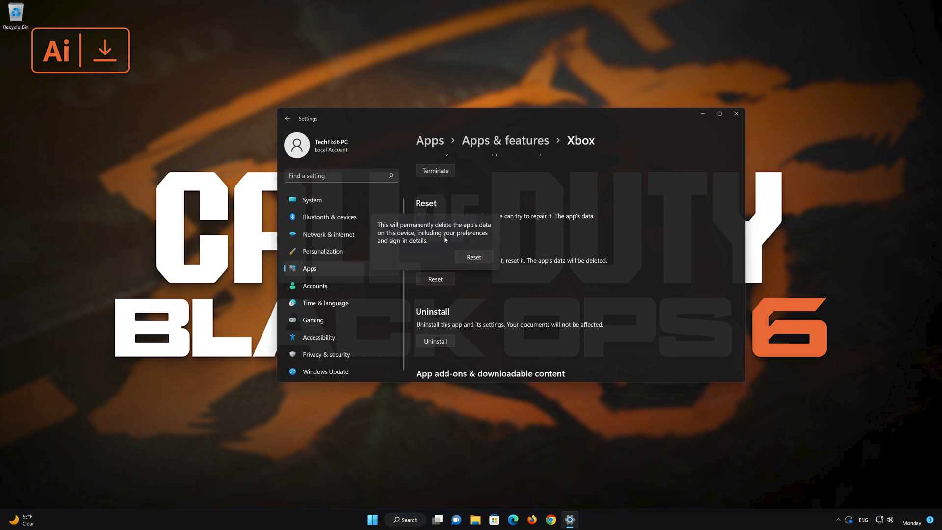
left_click(473, 257)
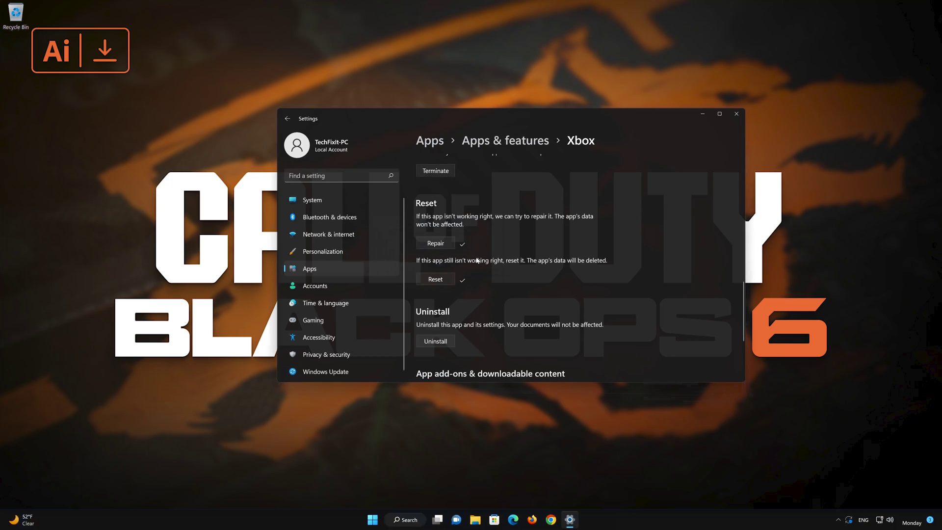
scroll(476, 265, "down", 3)
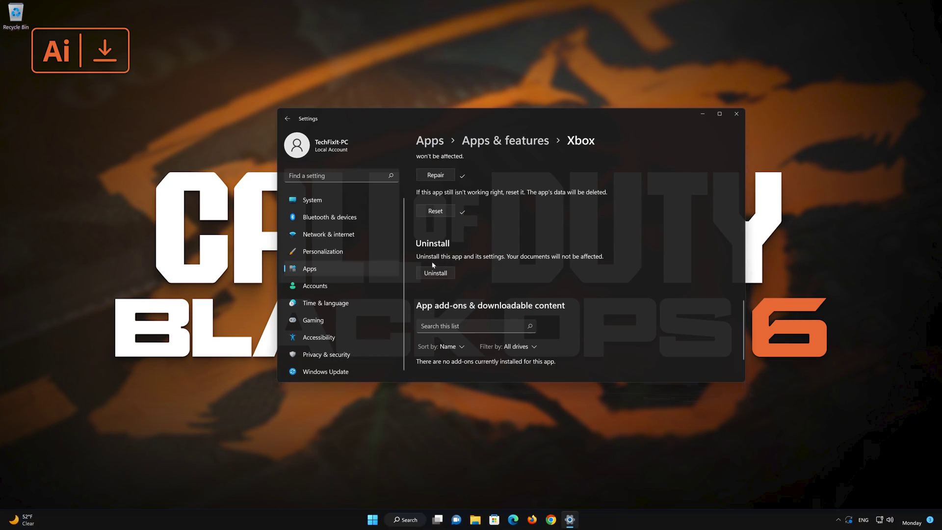
left_click(436, 274)
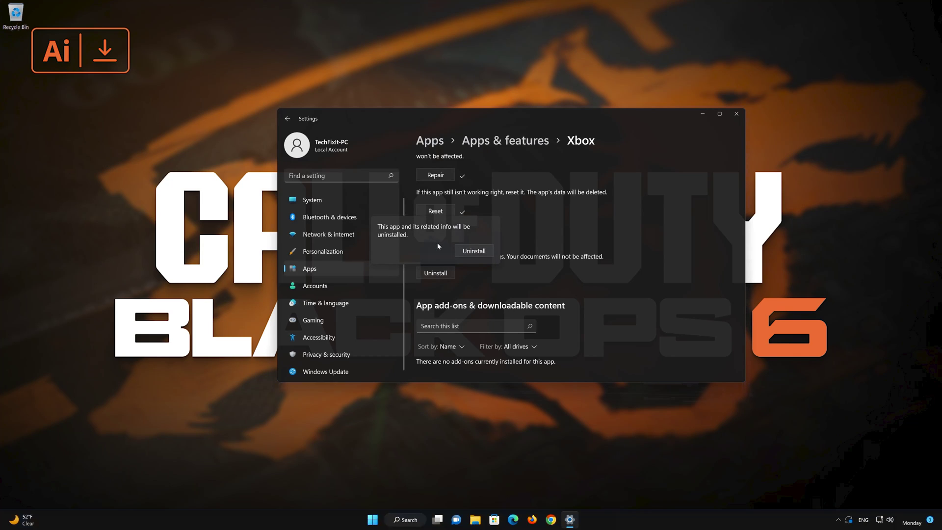
Confirm the Xbox app uninstall, close Settings, and launch Microsoft Store.
left_click(479, 254)
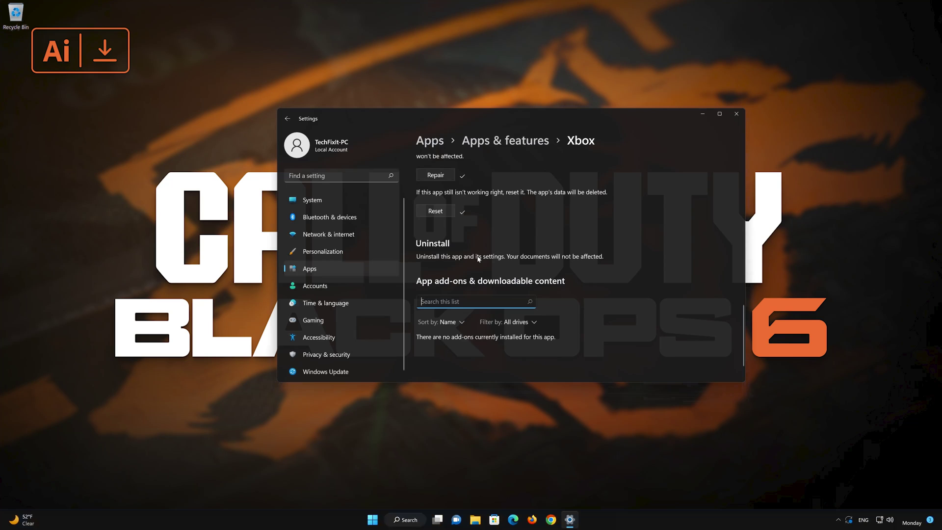
left_click(736, 113)
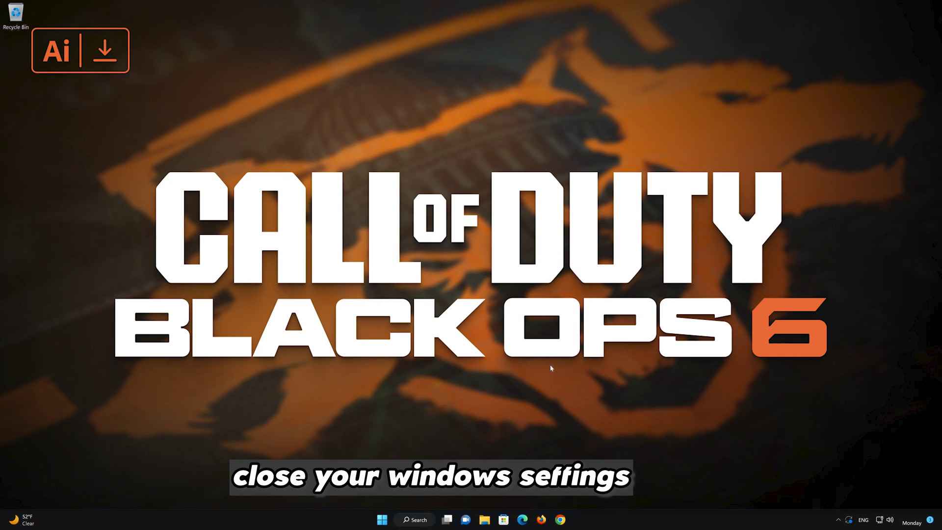
left_click(504, 517)
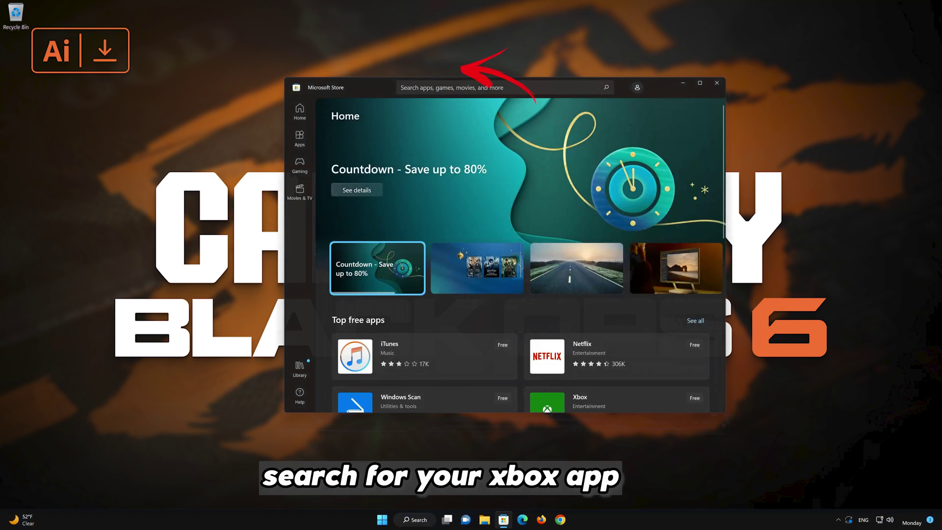
Search the Store for 'xbox' and install the Xbox app from its page.
left_click(437, 88)
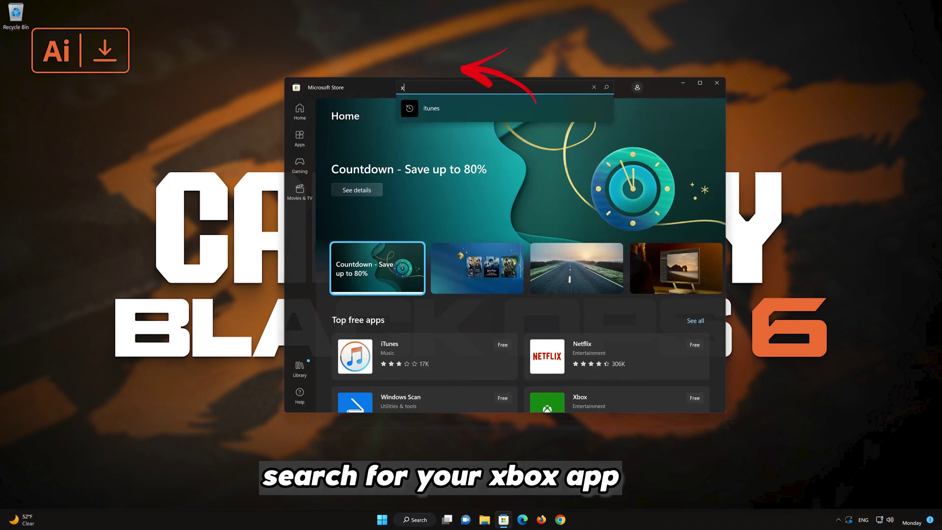
type("xbox")
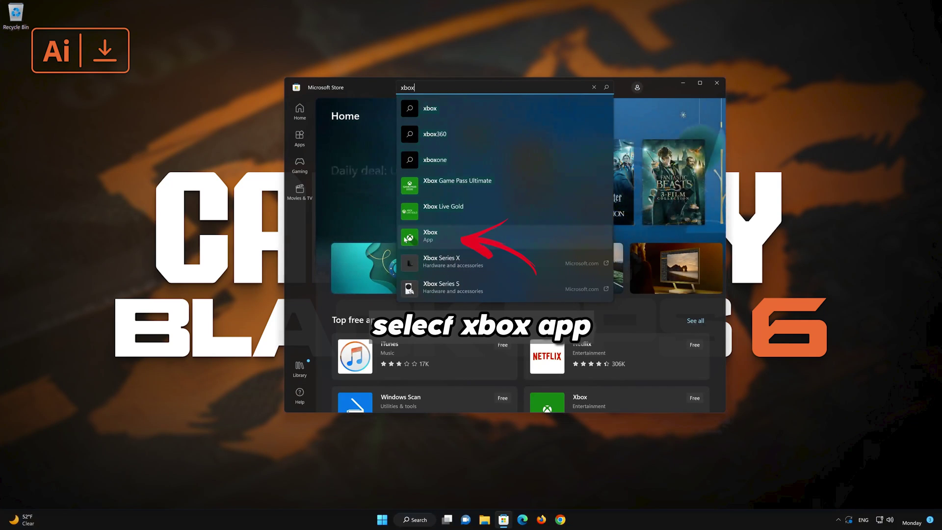
left_click(447, 237)
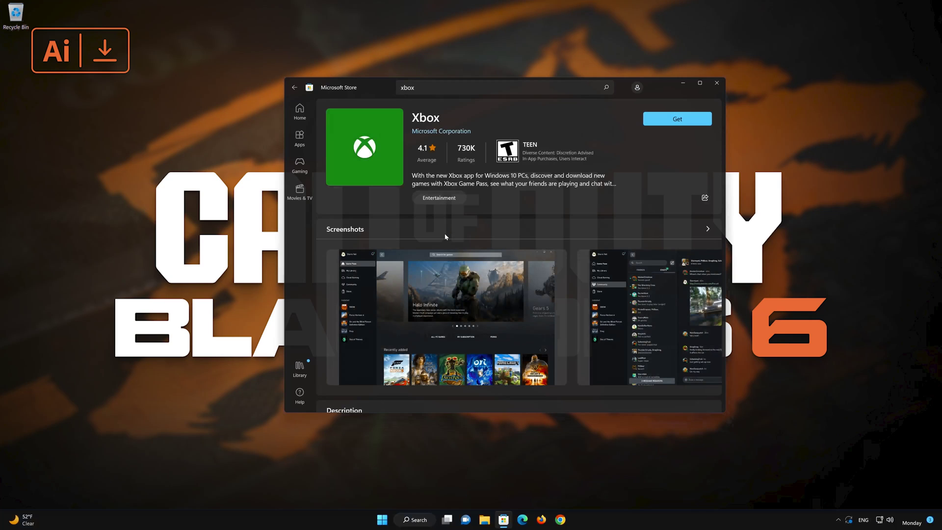
left_click(679, 122)
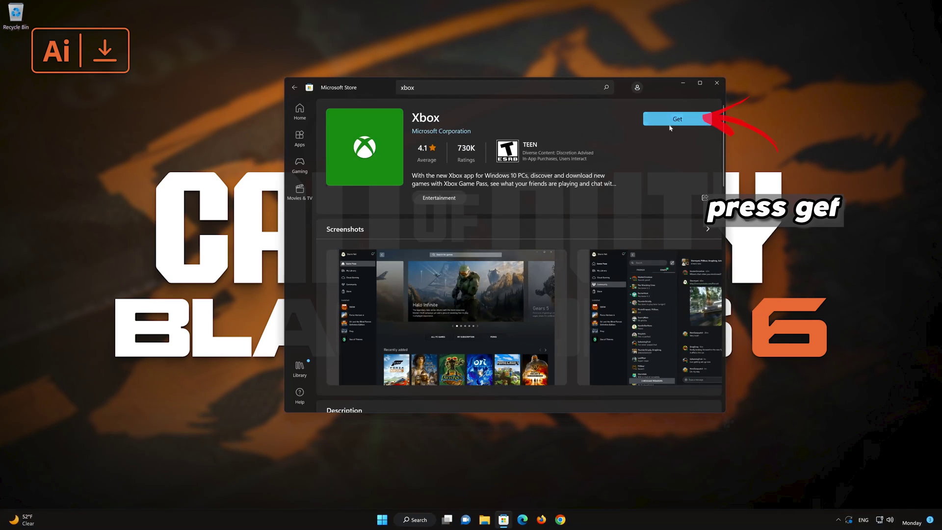
left_click(671, 123)
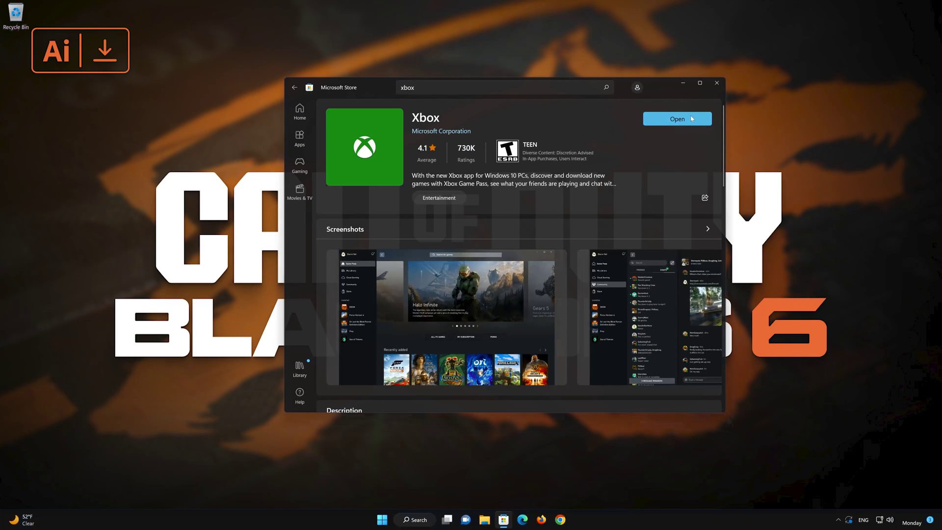
Launch the reinstalled Xbox app, browse the Game Pass catalog without signing in, then close it.
left_click(692, 118)
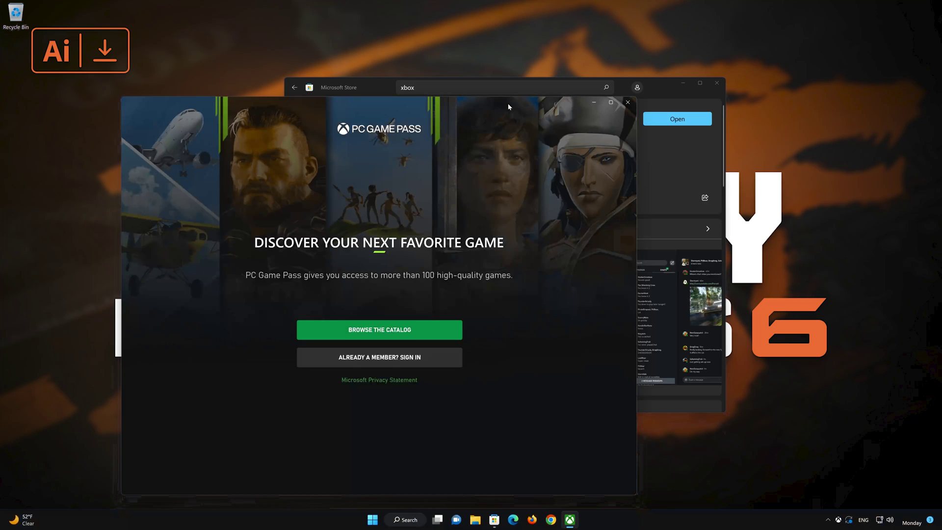
left_click_drag(512, 102, 629, 63)
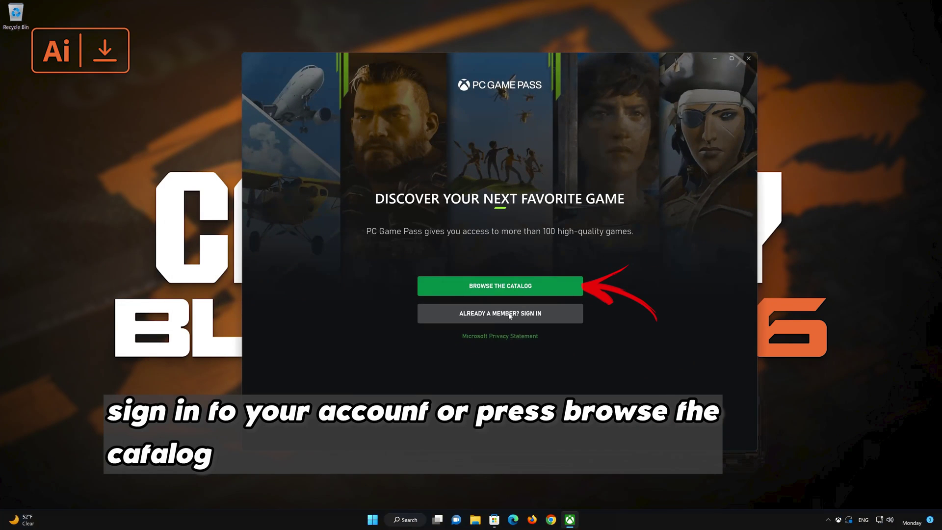
left_click(521, 287)
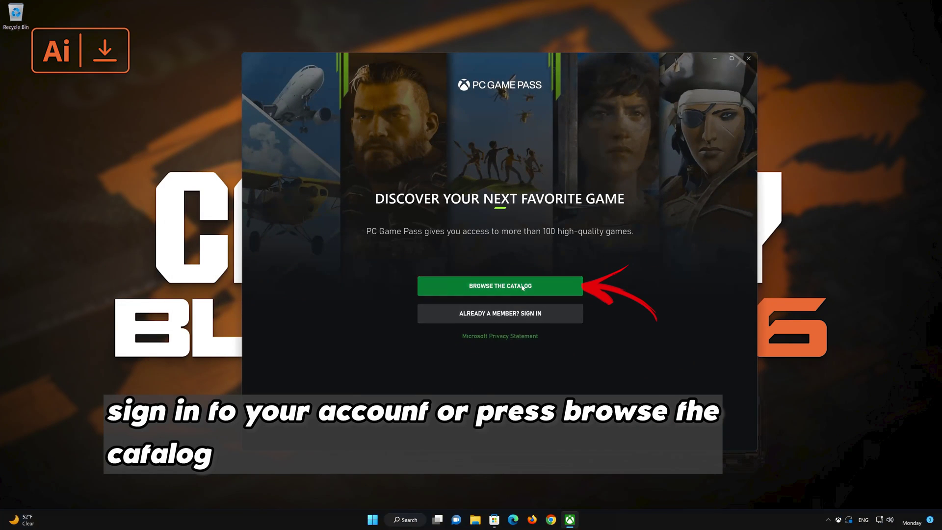
scroll(521, 286, "down", 7)
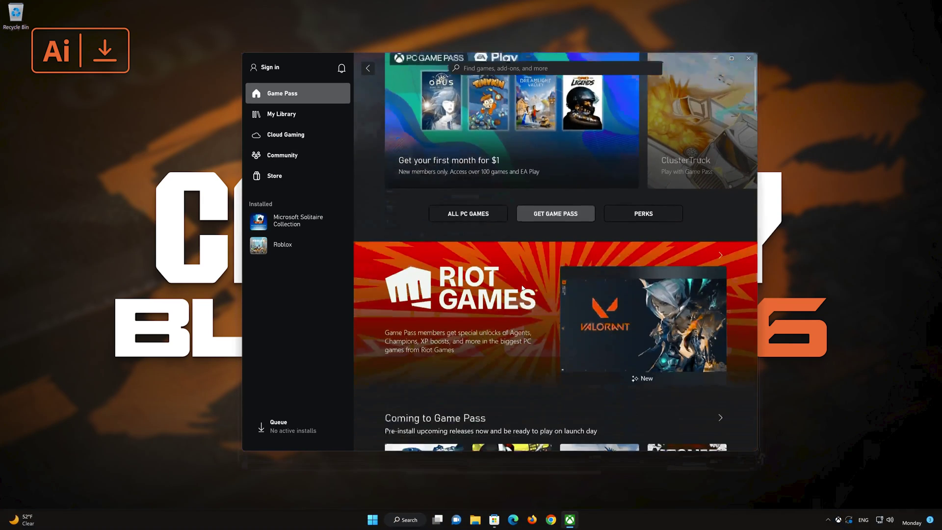
scroll(521, 284, "down", 5)
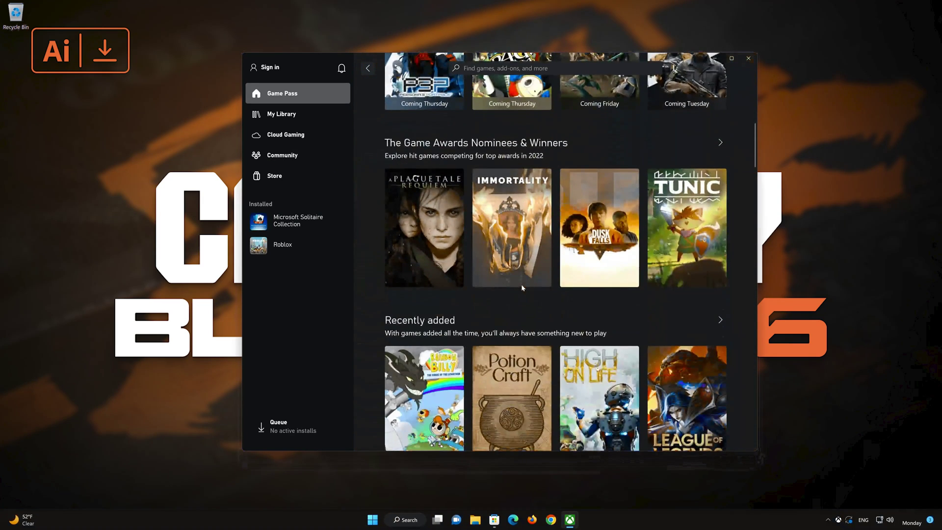
scroll(521, 284, "down", 4)
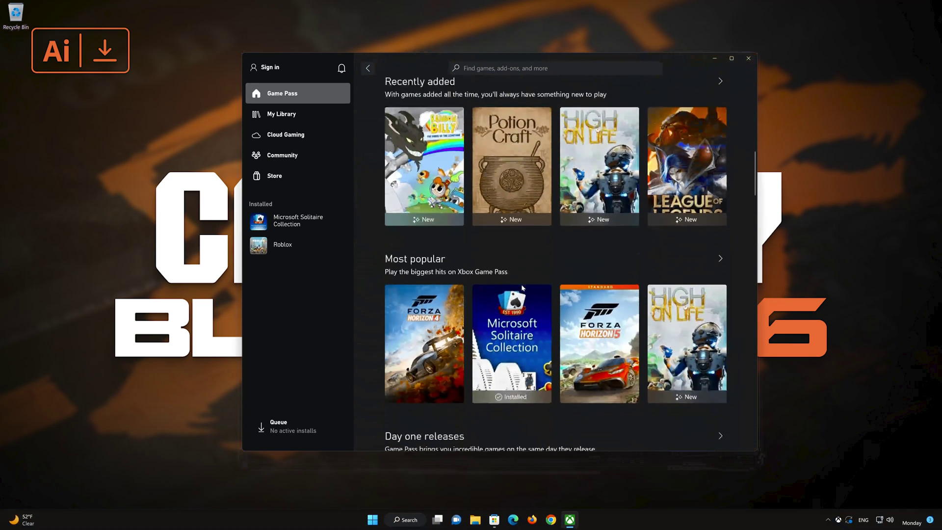
left_click(749, 59)
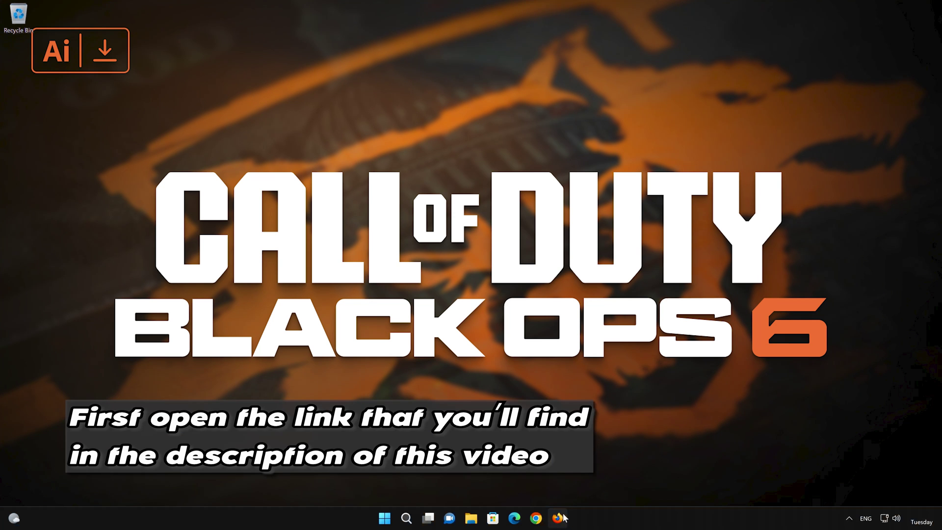
Load the pasted Download Windows 11 link in Firefox, download the media creation tool, and close Firefox.
left_click(557, 518)
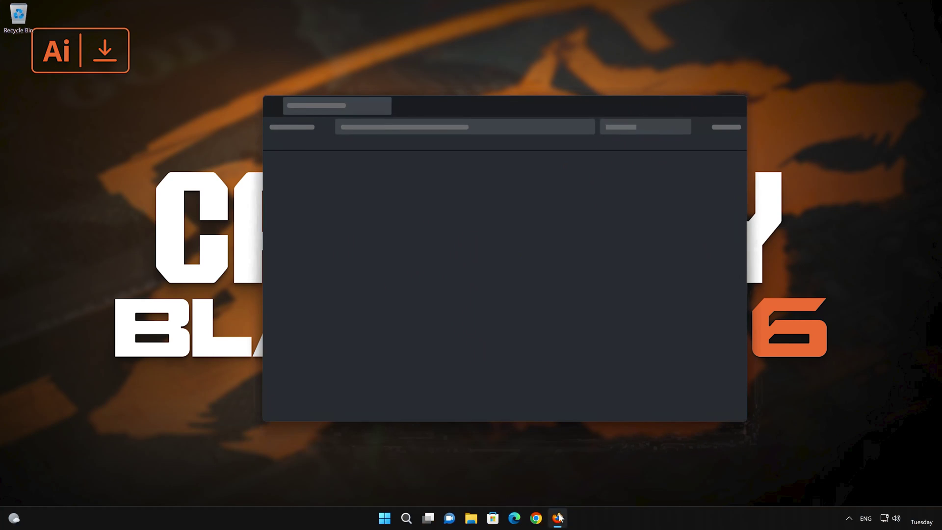
right_click(442, 127)
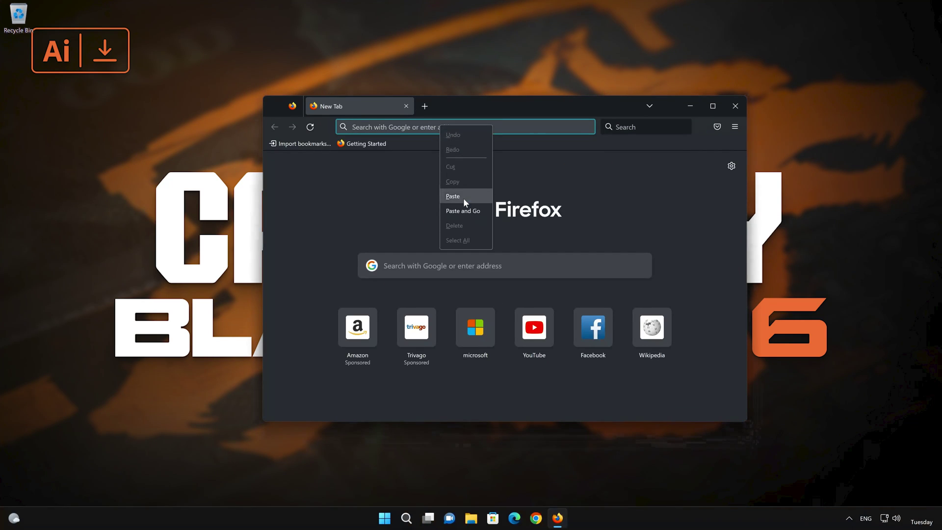
left_click(468, 211)
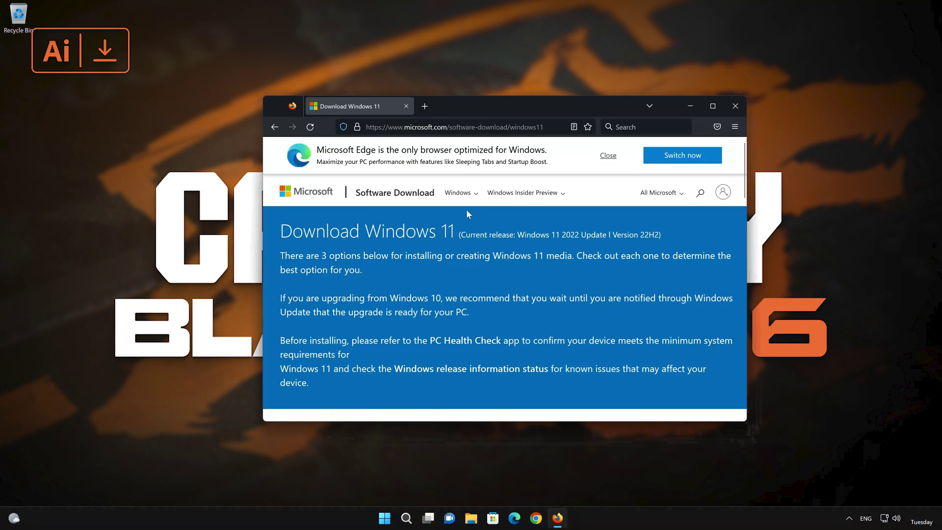
scroll(468, 214, "down", 1)
scroll(466, 211, "down", 5)
scroll(467, 216, "down", 4)
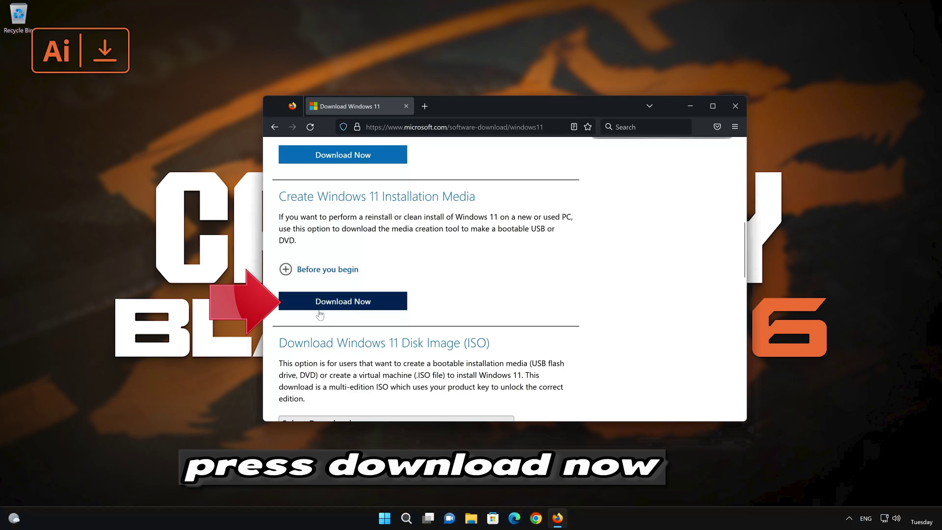
left_click(360, 304)
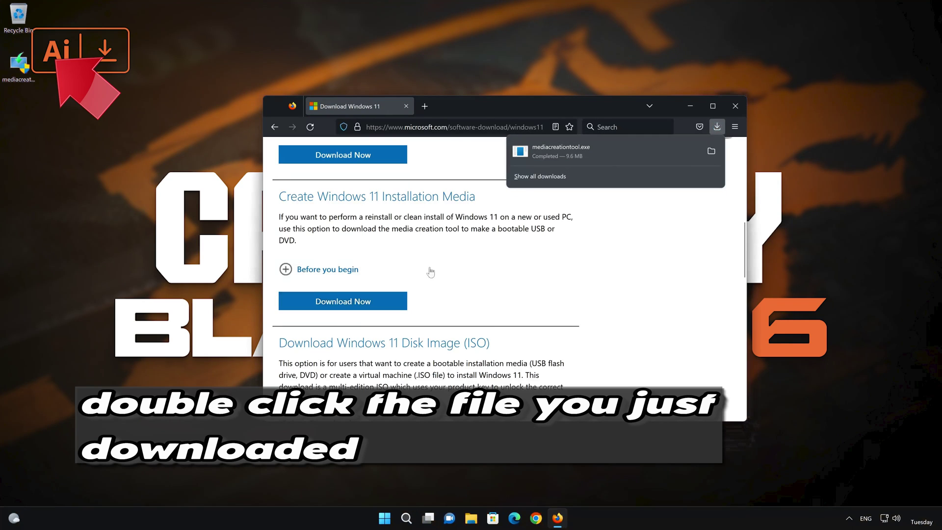
left_click(731, 104)
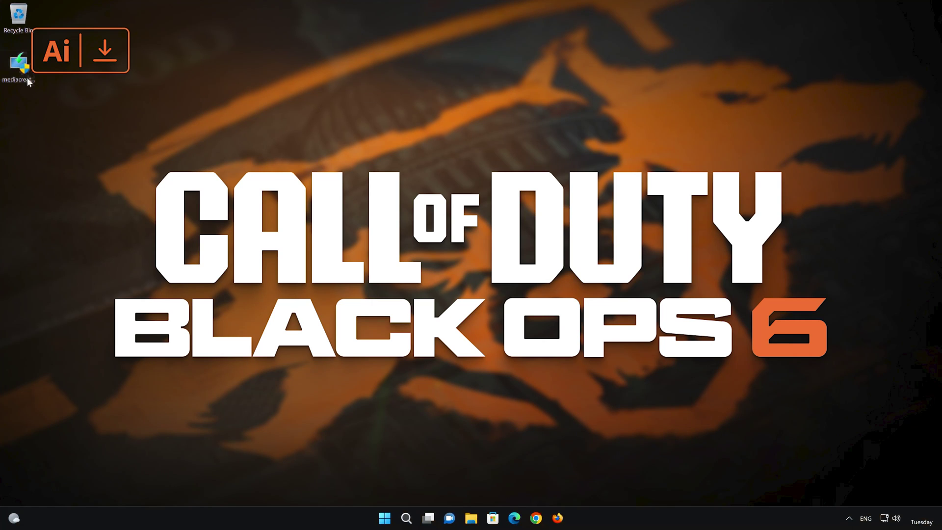
Run mediacreationtool, accept the license, keep the recommended edition, and choose ISO file output.
double_click(19, 77)
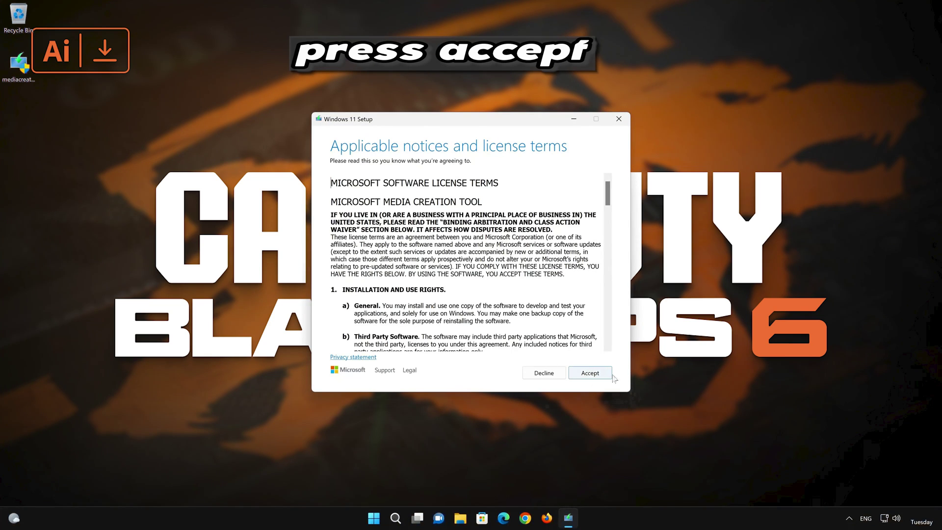
left_click(595, 375)
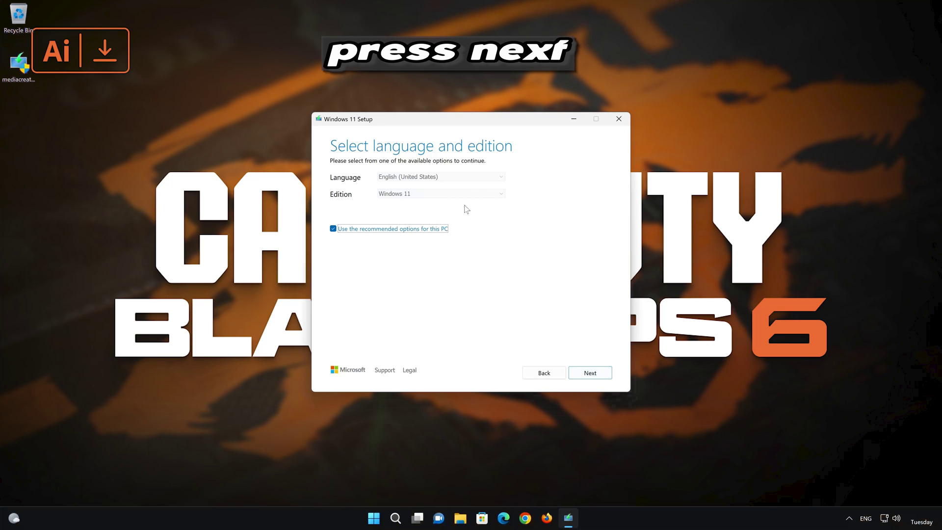
left_click(591, 373)
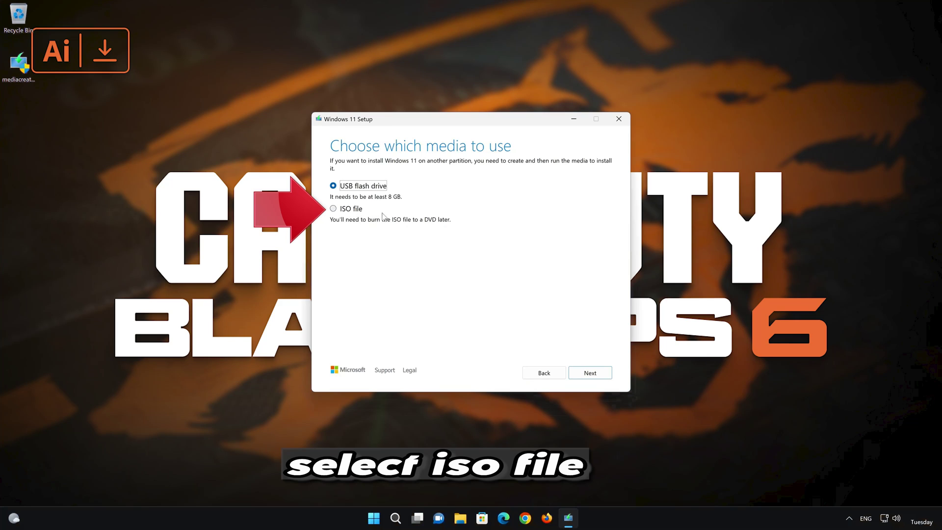
left_click(335, 209)
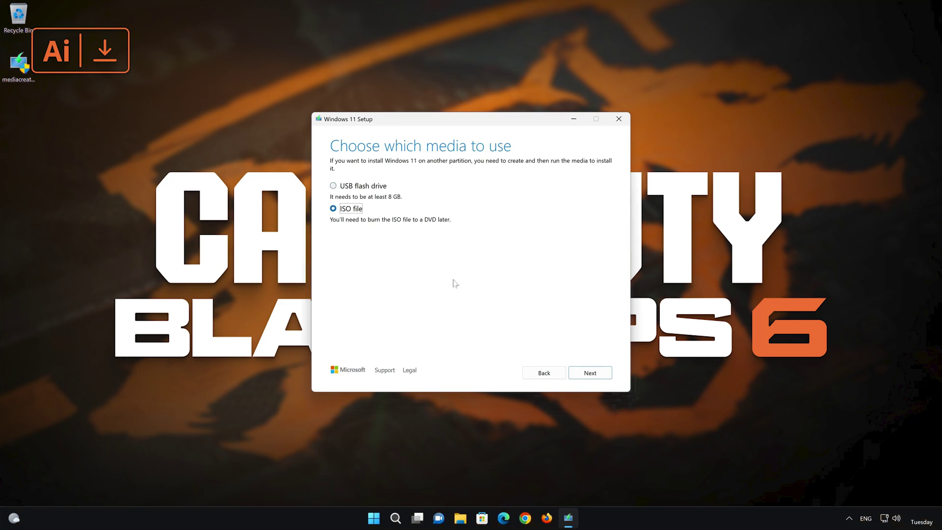
left_click(591, 374)
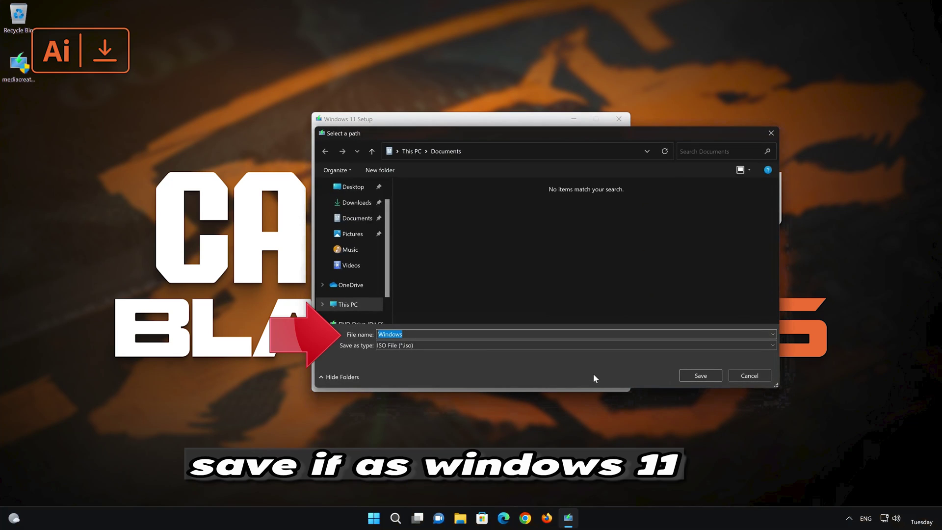
Save the ISO as 'Windows 11' on the Desktop and finish once it is created.
left_click(403, 334)
left_click(351, 187)
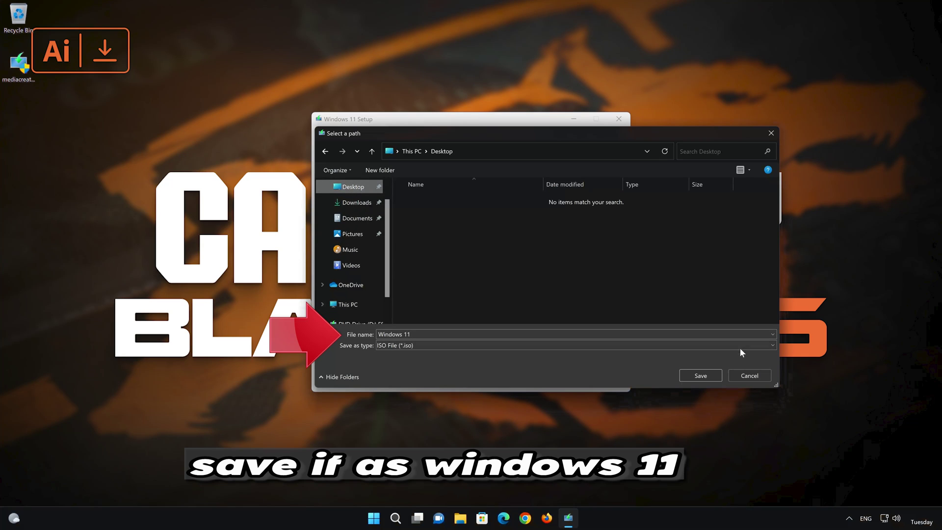
left_click(709, 376)
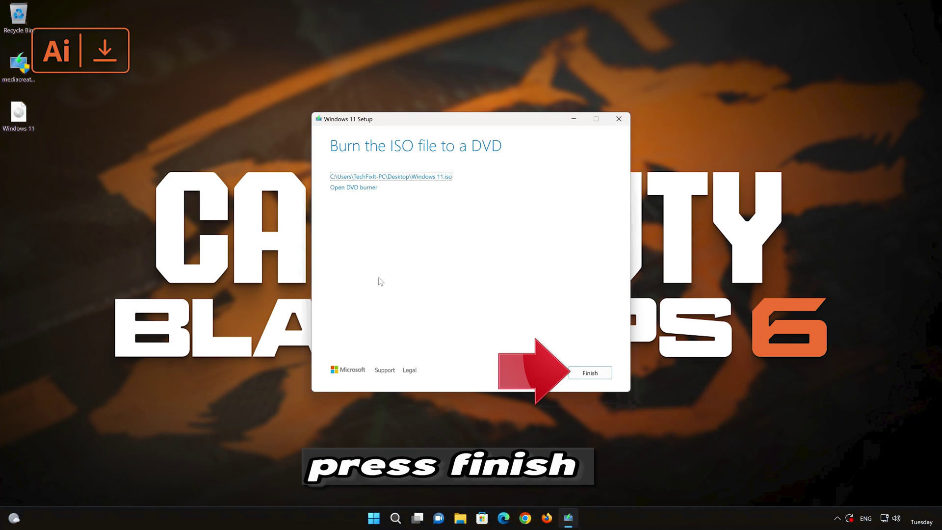
left_click(586, 375)
left_click(588, 373)
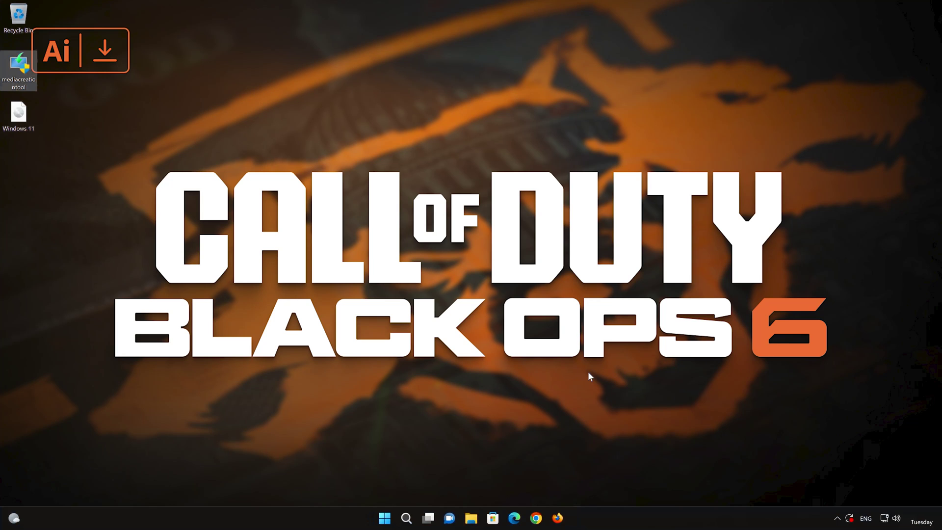
Mount the Windows 11 ISO and run its setup, approving the User Account Control prompt.
double_click(17, 120)
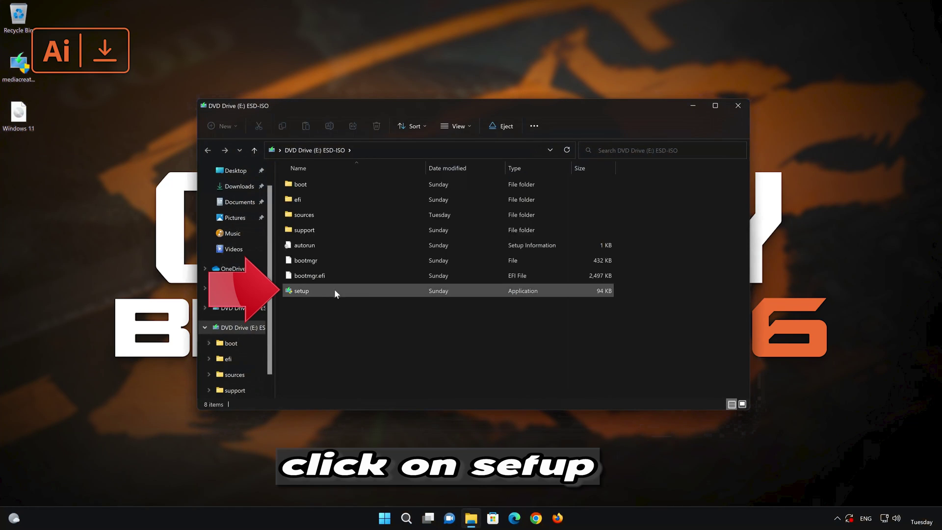
double_click(354, 293)
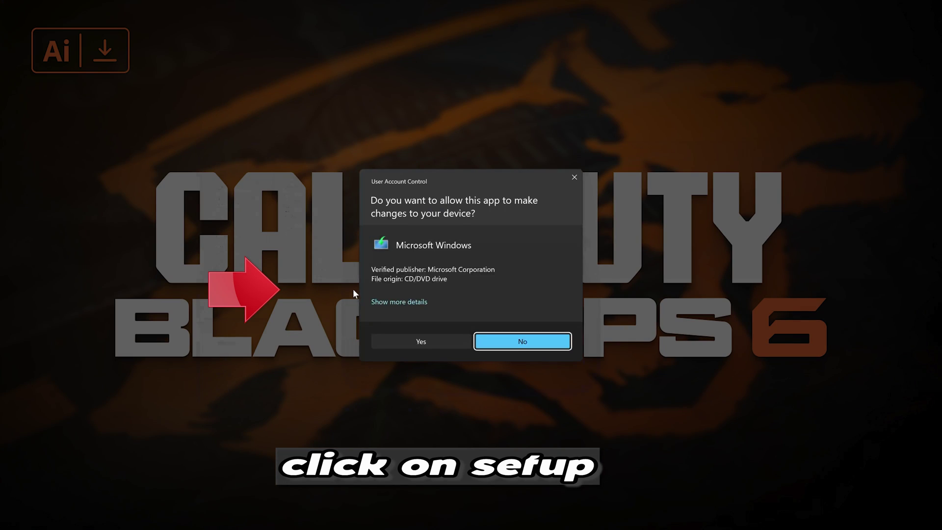
left_click(420, 342)
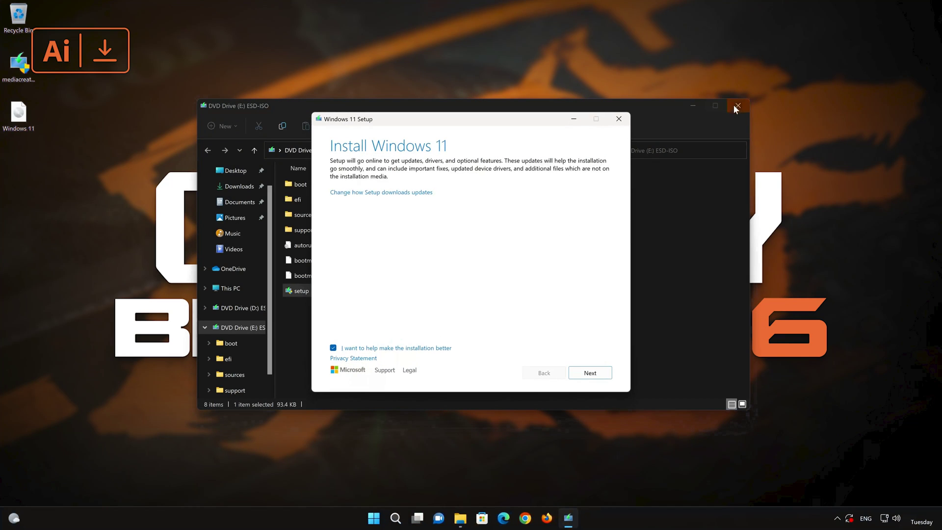
Close the DVD drive window, continue past update options, and accept the Windows 11 license terms.
left_click(735, 104)
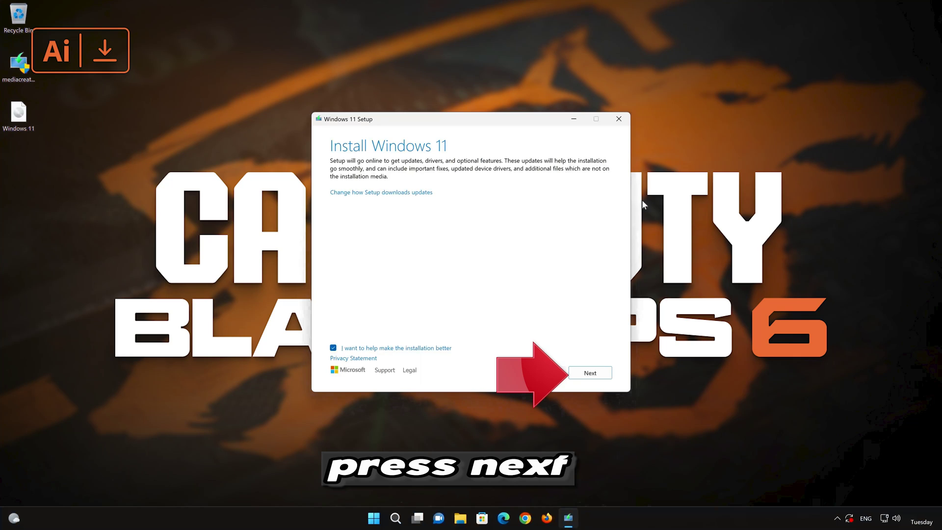
left_click(592, 374)
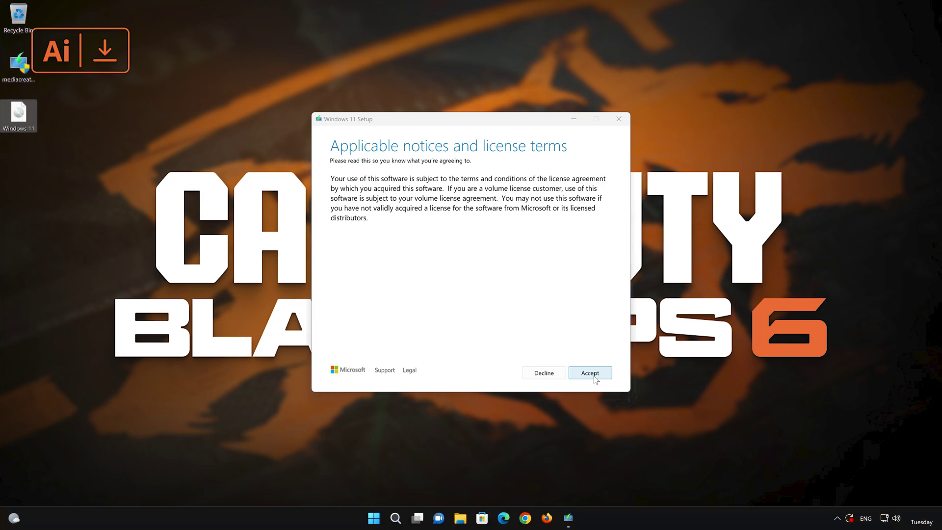
left_click(594, 377)
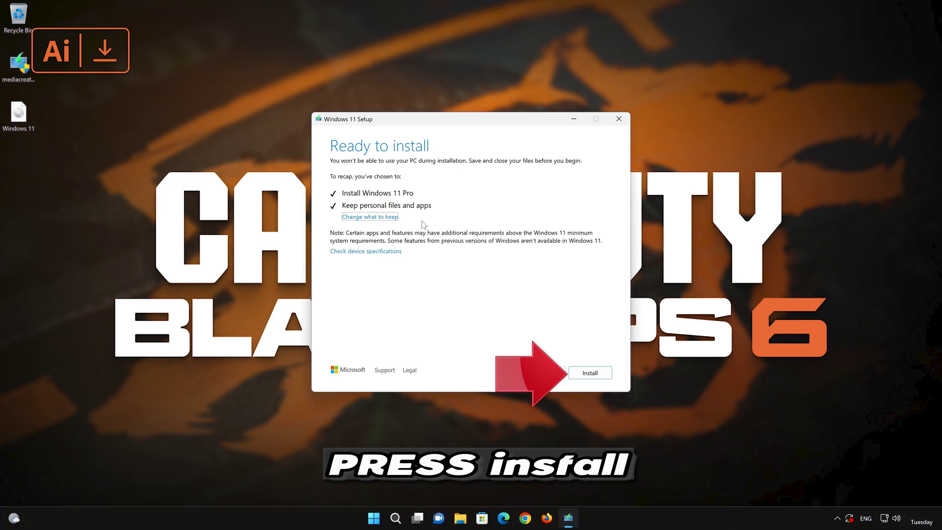
Start the in-place Windows 11 installation from the Ready to install page.
left_click(602, 375)
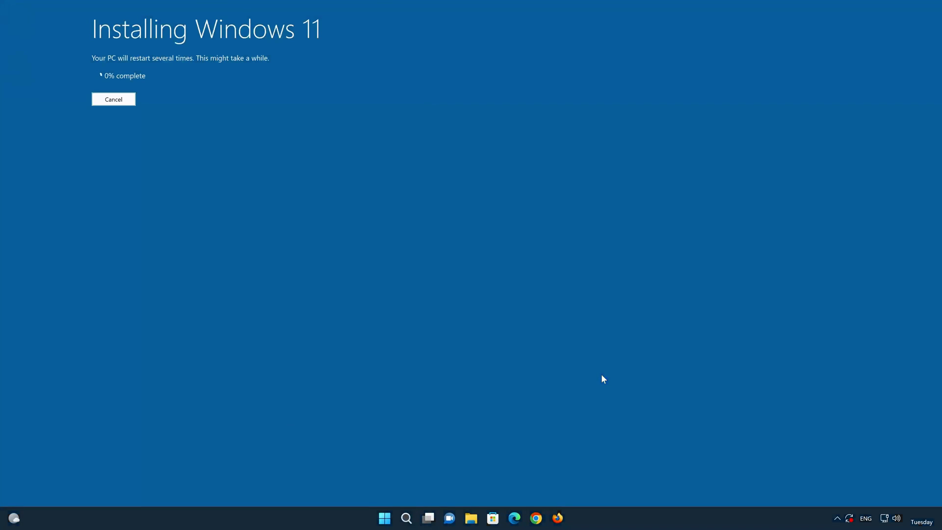